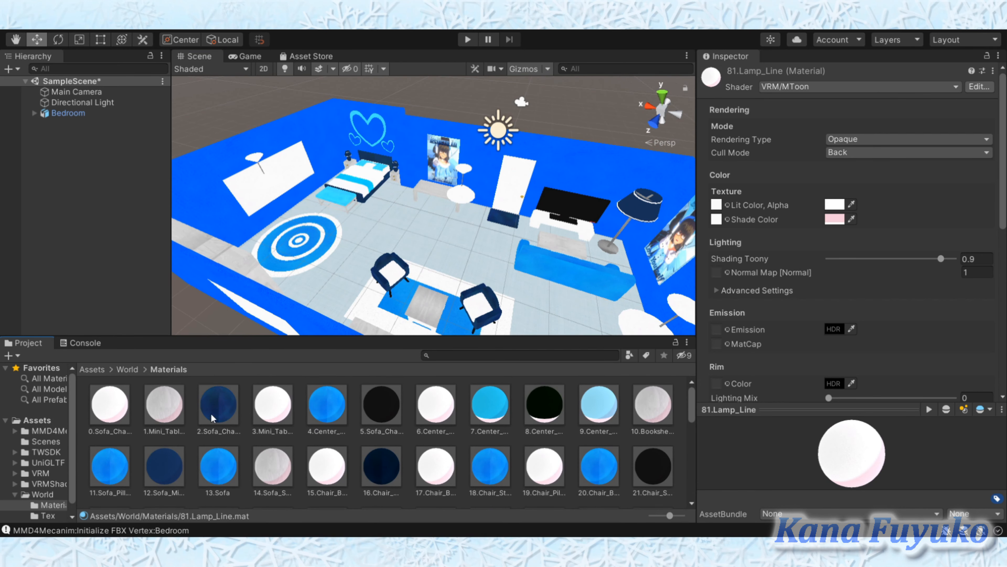
Inspect the 0.Sofa_Chair_Cushion material and its lit color texture, and view the whole bedroom from outside
{"action": "left_click", "coordinate": [119, 409]}
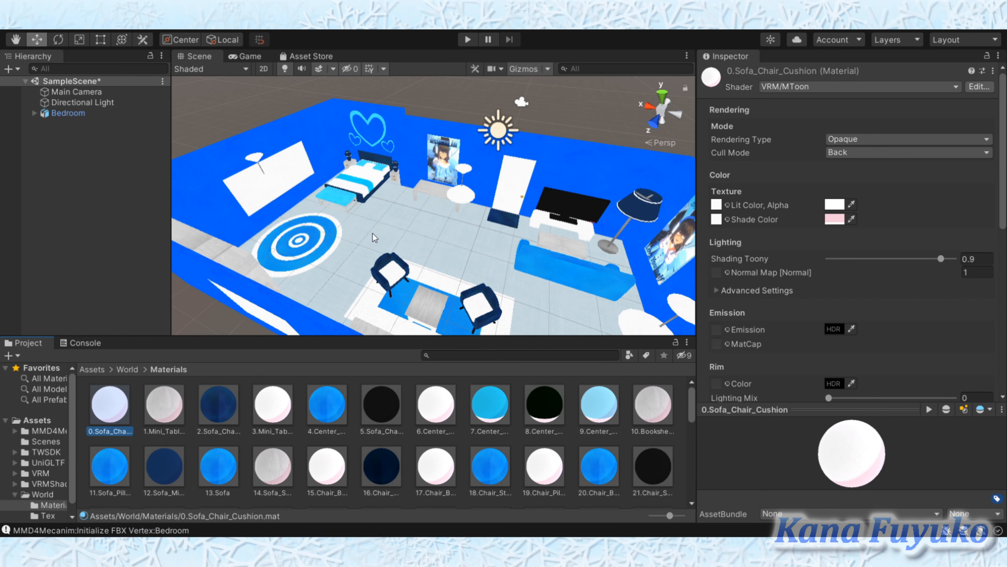
{"action": "right_click_drag", "start_coordinate": [372, 232], "coordinate": [452, 245]}
{"action": "key", "text": "s"}
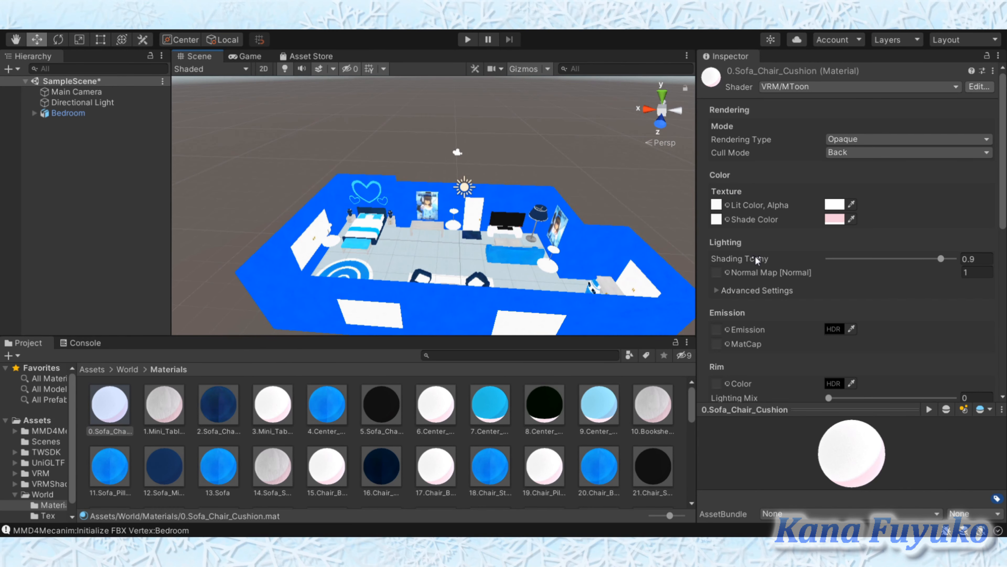
{"action": "left_click", "coordinate": [727, 205]}
{"action": "left_click_drag", "start_coordinate": [424, 318], "coordinate": [505, 218], "text": "alt"}
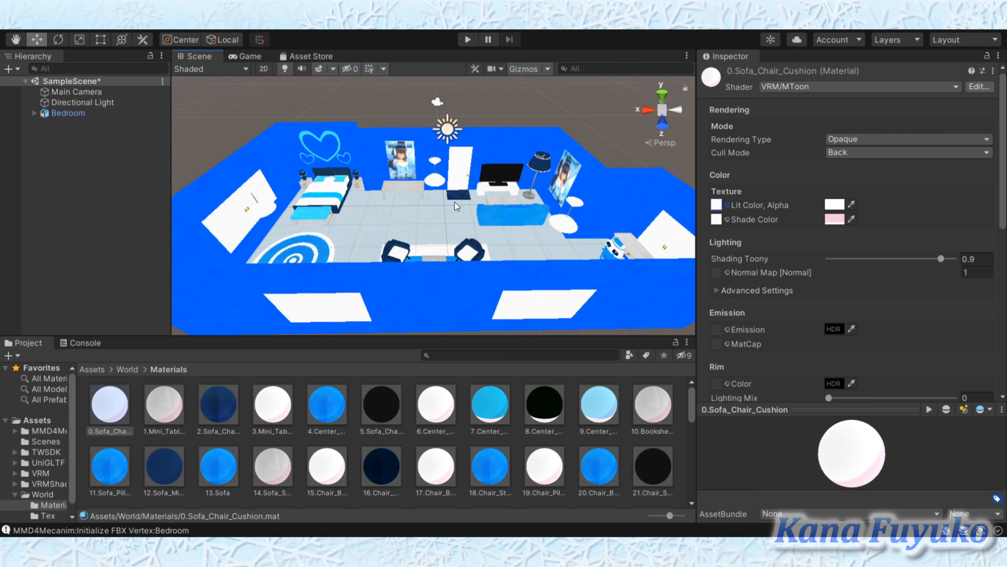
{"action": "left_click_drag", "start_coordinate": [459, 197], "coordinate": [630, 180], "text": "alt"}
{"action": "right_click_drag", "start_coordinate": [630, 180], "coordinate": [638, 197]}
{"action": "right_click_drag", "start_coordinate": [566, 184], "coordinate": [594, 181]}
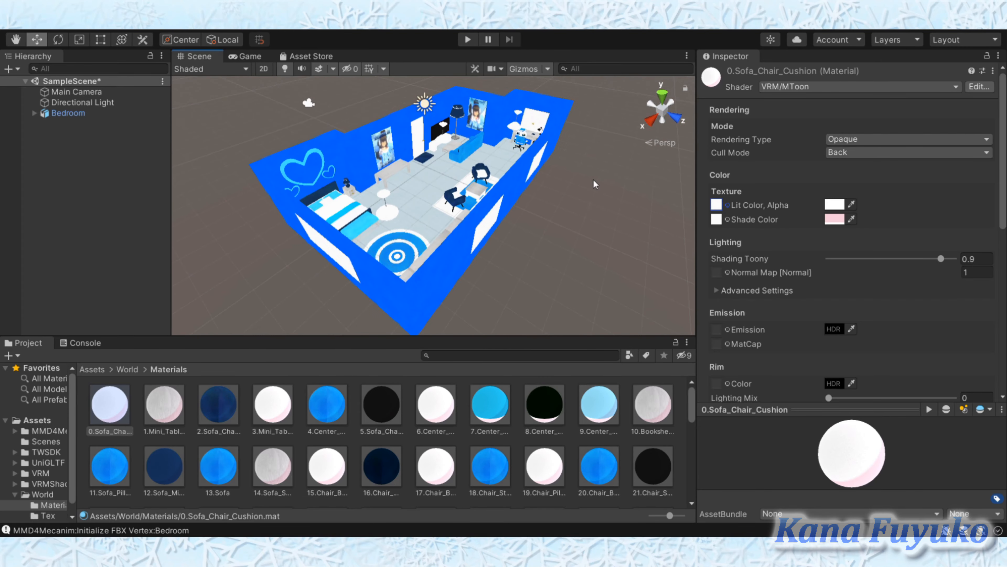
{"action": "left_click_drag", "start_coordinate": [594, 184], "coordinate": [382, 175], "text": "alt"}
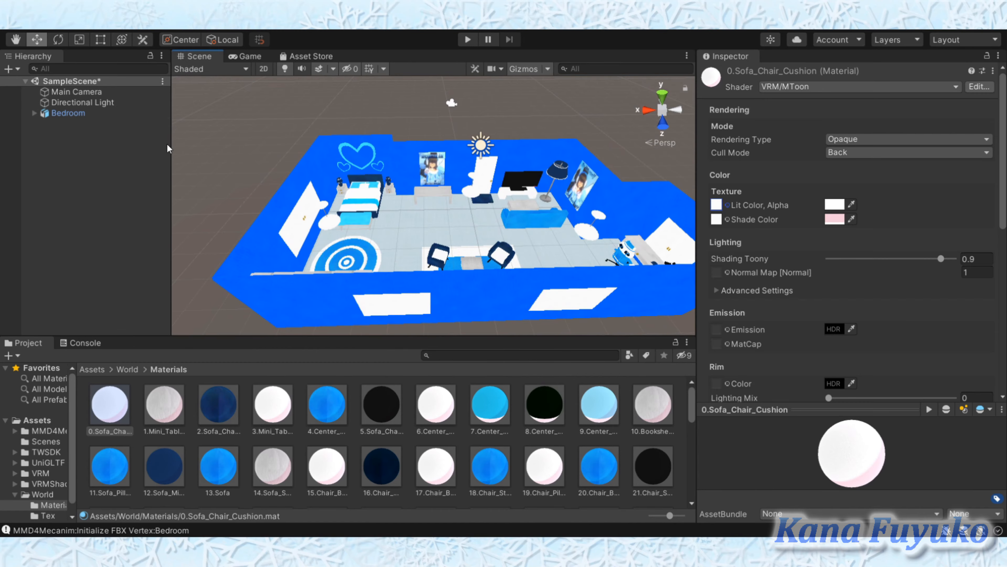
Examine the bedroom's interior and furniture up close from several viewpoints
{"action": "key", "text": "w"}
{"action": "right_click_drag", "start_coordinate": [401, 166], "coordinate": [455, 221]}
{"action": "key", "text": "s"}
{"action": "key", "text": "w"}
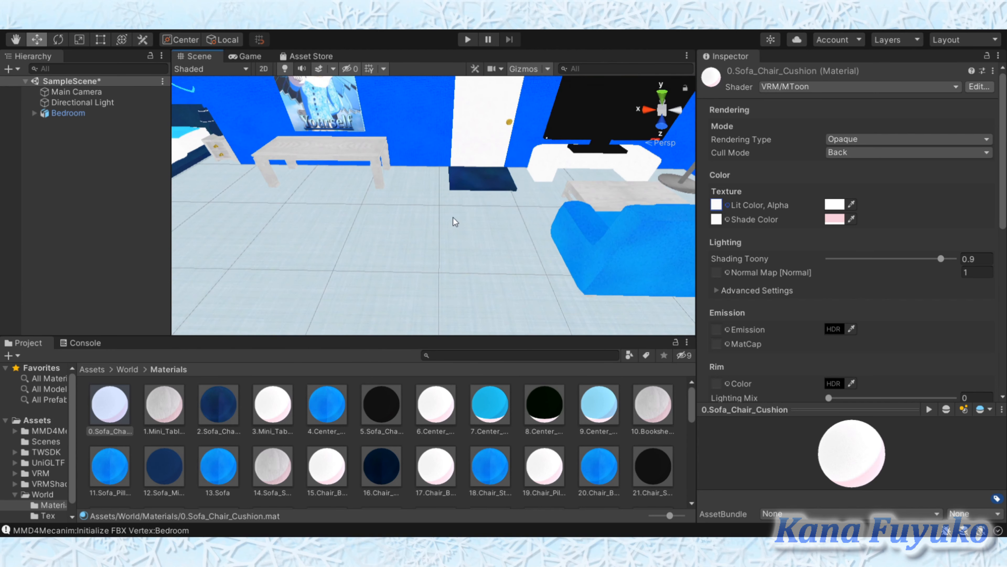
{"action": "left_click_drag", "start_coordinate": [432, 241], "coordinate": [797, 224], "text": "alt"}
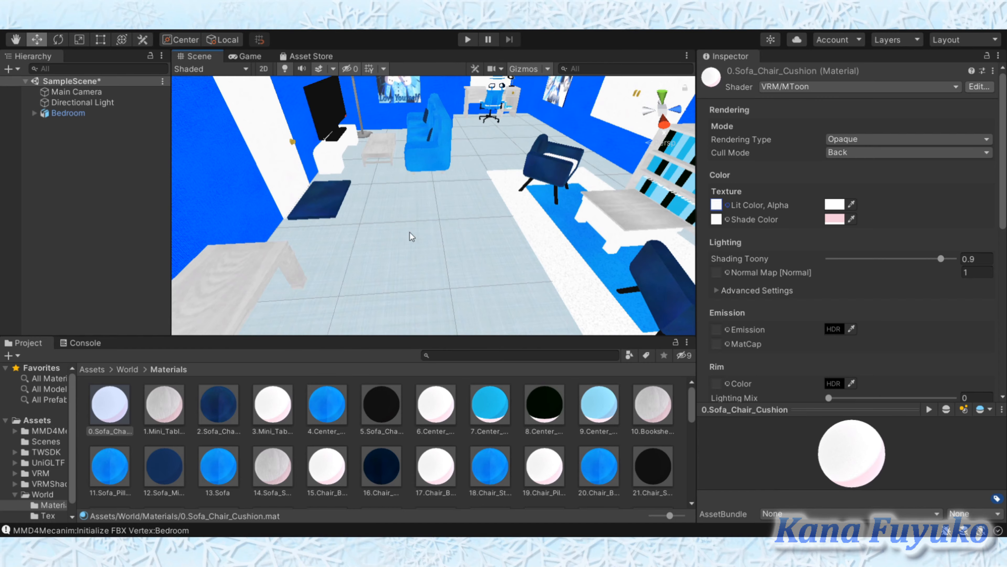
{"action": "right_click_drag", "start_coordinate": [372, 217], "coordinate": [385, 165]}
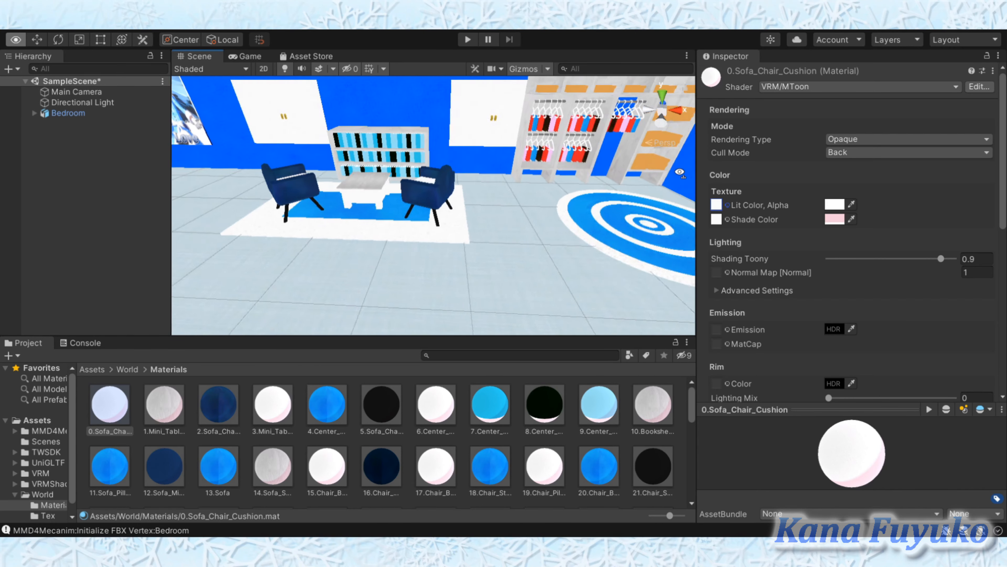
{"action": "right_click_drag", "start_coordinate": [469, 153], "coordinate": [520, 160]}
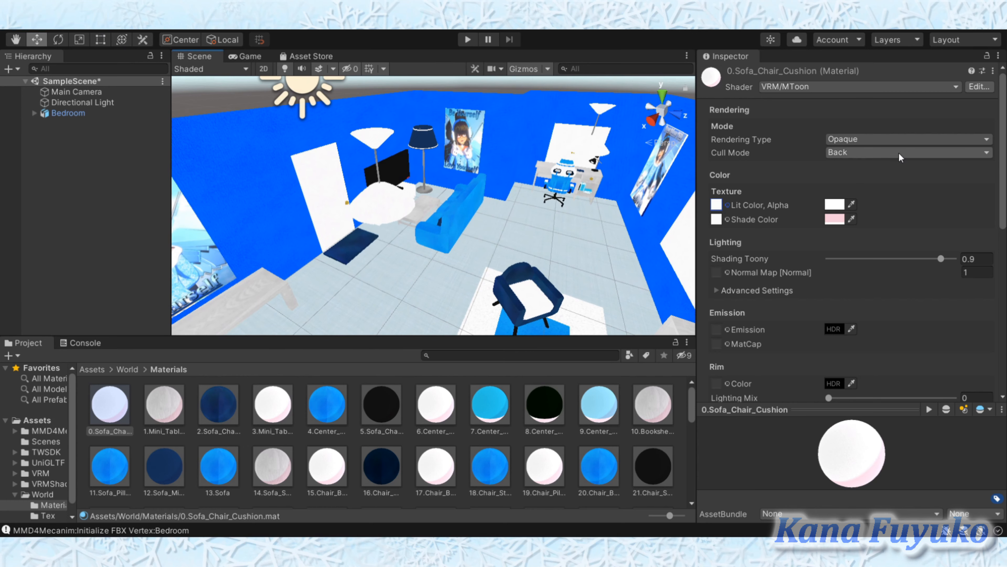
{"action": "right_click_drag", "start_coordinate": [587, 204], "coordinate": [621, 219]}
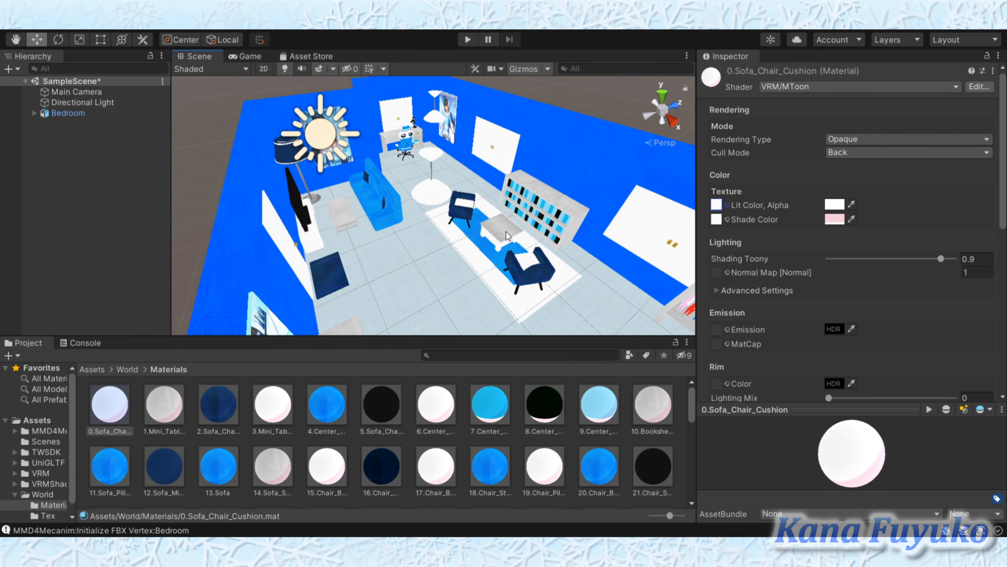
{"action": "right_click_drag", "start_coordinate": [507, 232], "coordinate": [458, 284]}
{"action": "scroll", "coordinate": [550, 216], "scroll_direction": "down", "scroll_amount": 5}
{"action": "right_click_drag", "start_coordinate": [550, 216], "coordinate": [506, 315]}
{"action": "scroll", "coordinate": [507, 315], "scroll_direction": "down", "scroll_amount": 2}
{"action": "right_click_drag", "start_coordinate": [491, 179], "coordinate": [476, 90]}
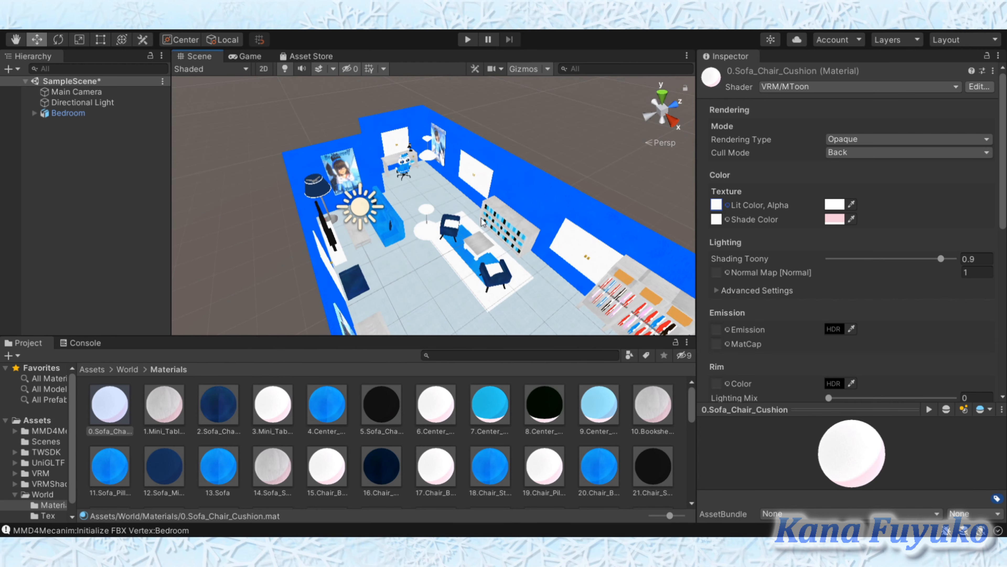
{"action": "left_click_drag", "start_coordinate": [481, 218], "coordinate": [246, 214], "text": "alt"}
{"action": "scroll", "coordinate": [518, 143], "scroll_direction": "up", "scroll_amount": 4}
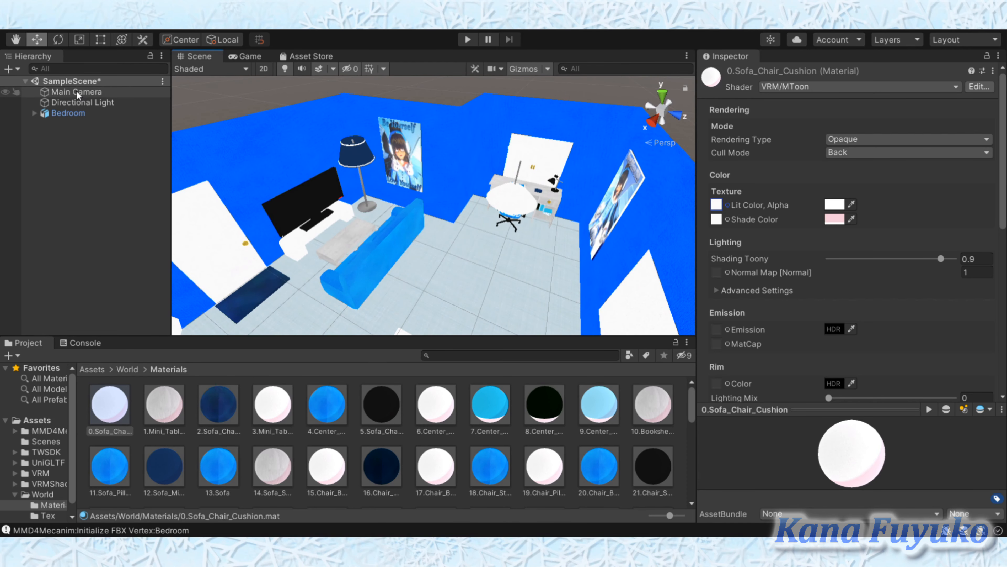
Add two Mesh Collider components to the Bedroom object, assigning the U_Char_1 mesh to the first one
{"action": "left_click", "coordinate": [78, 111]}
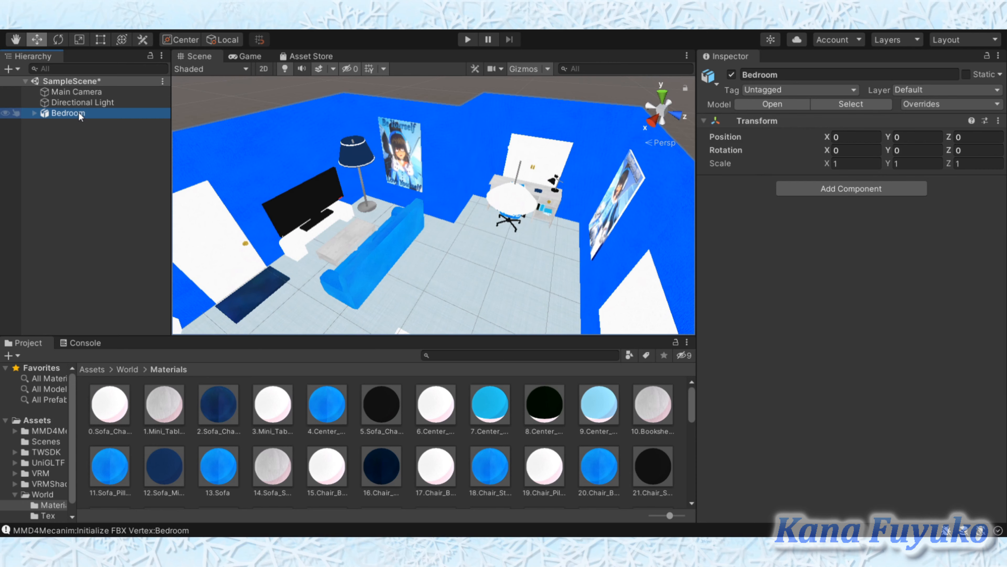
{"action": "left_click", "coordinate": [851, 192]}
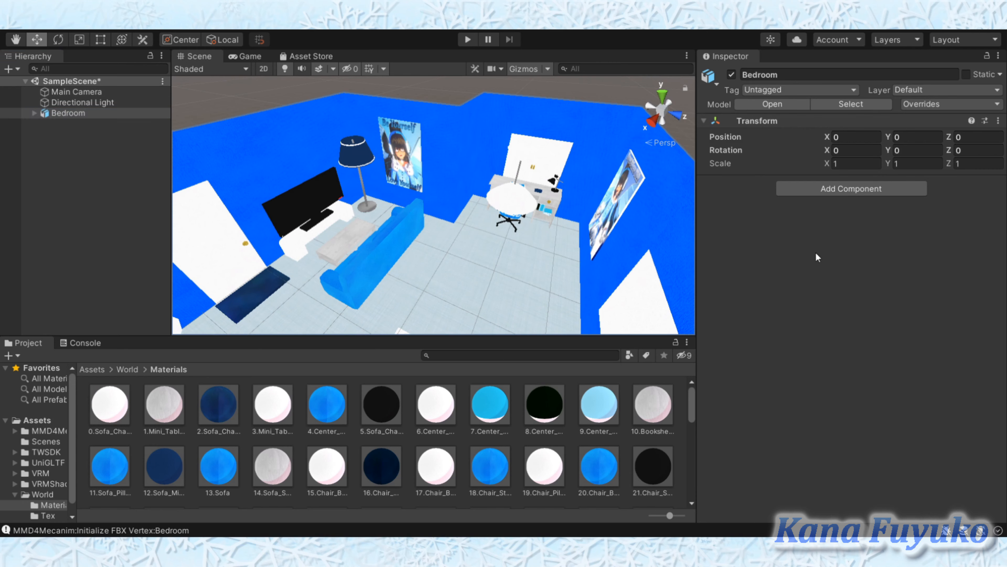
{"action": "left_click", "coordinate": [825, 237]}
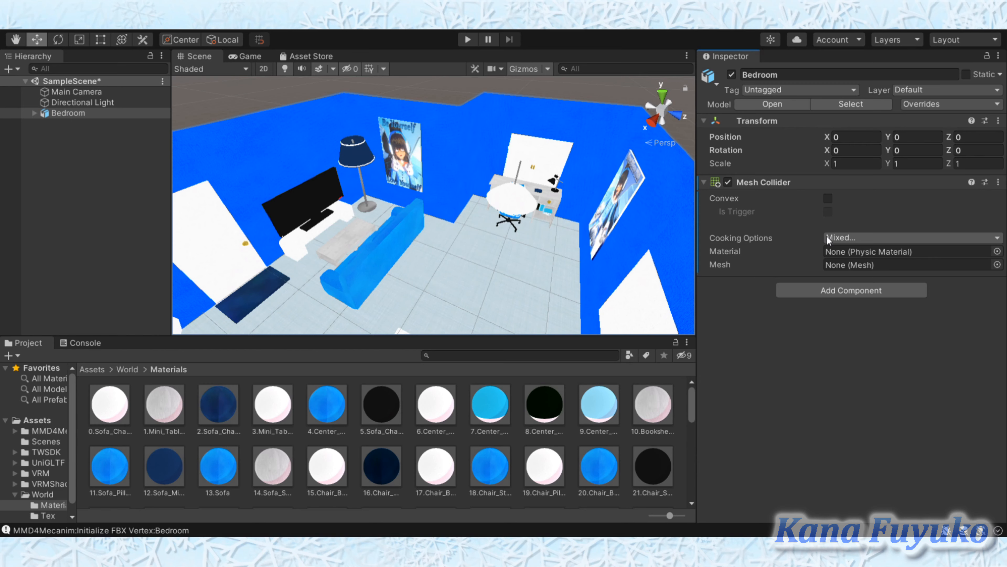
{"action": "left_click", "coordinate": [997, 265]}
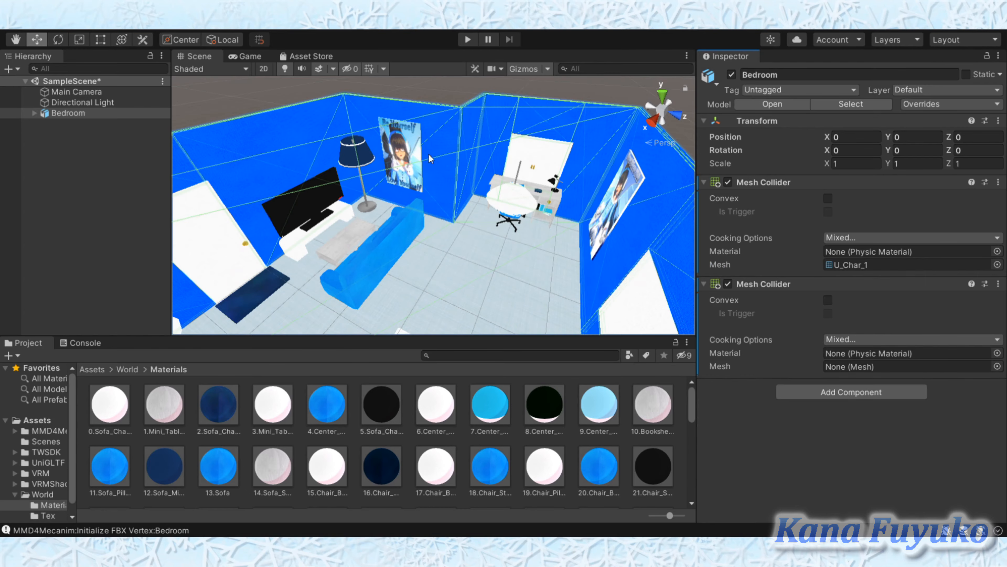
Assign the U_Char_0 mesh to the Bedroom object's second Mesh Collider
{"action": "right_click_drag", "start_coordinate": [425, 113], "coordinate": [324, 79]}
{"action": "key", "text": "s"}
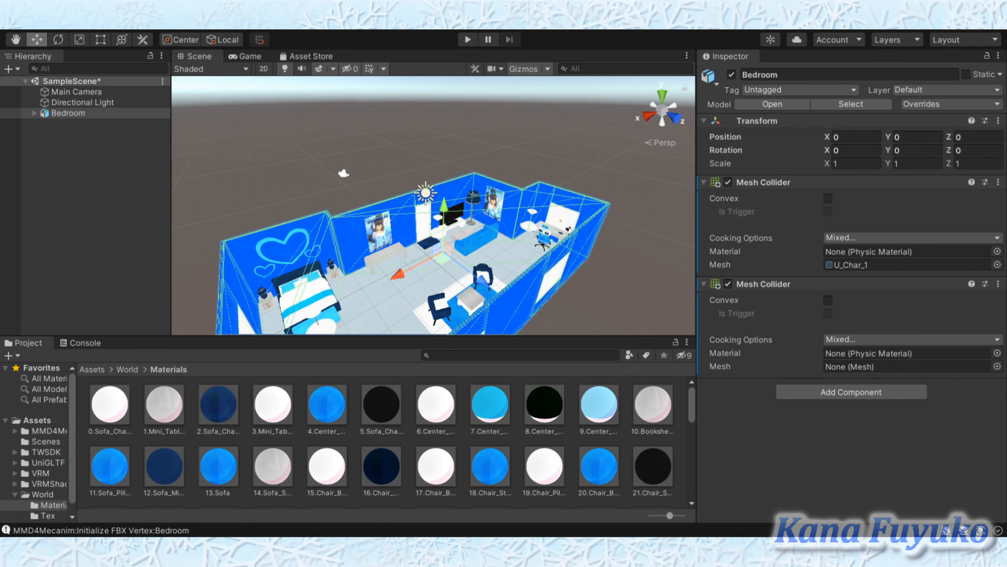
{"action": "left_click", "coordinate": [463, 75]}
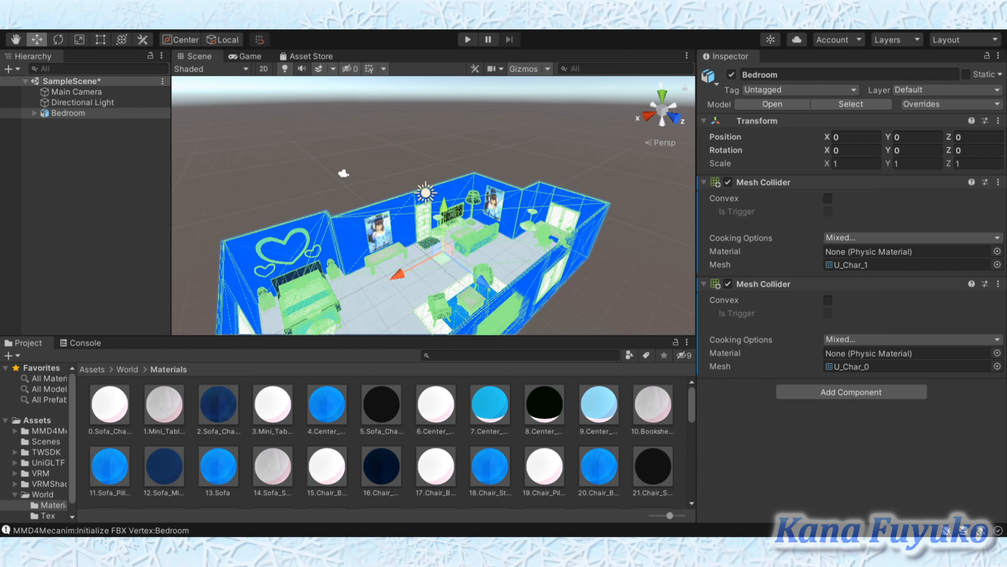
Examine the collider wireframes across the bedroom's walls and furniture, and deselect the Bedroom object
{"action": "left_click_drag", "start_coordinate": [344, 174], "coordinate": [462, 203], "text": "alt"}
{"action": "key", "text": "s"}
{"action": "right_click_drag", "start_coordinate": [462, 203], "coordinate": [469, 197]}
{"action": "key", "text": "s"}
{"action": "right_click_drag", "start_coordinate": [590, 244], "coordinate": [322, 248]}
{"action": "key", "text": "w"}
{"action": "key", "text": "s"}
{"action": "key", "text": "a"}
{"action": "key", "text": "d"}
{"action": "key", "text": "s"}
{"action": "key", "text": "w"}
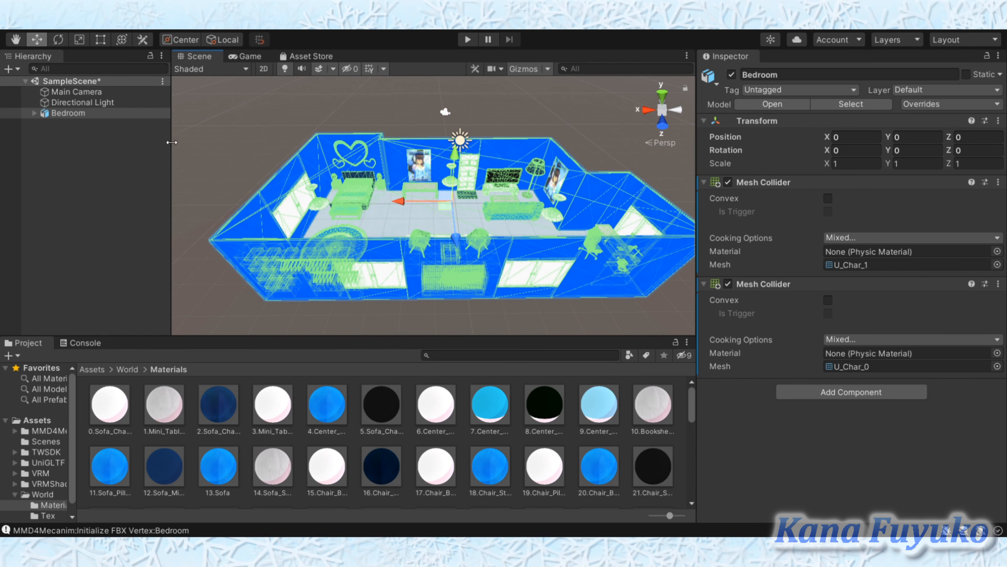
{"action": "left_click", "coordinate": [122, 204]}
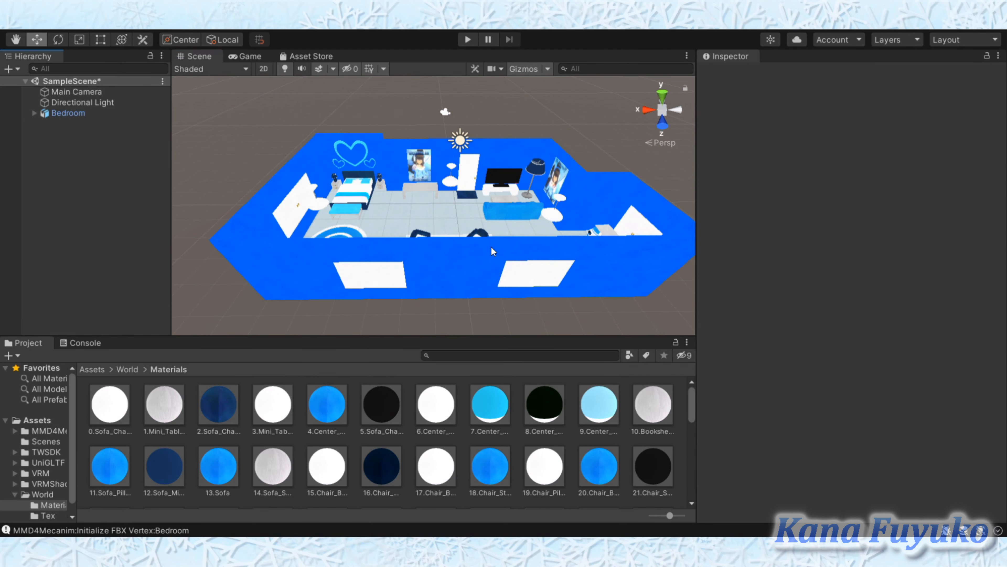
{"action": "key", "text": "w"}
{"action": "right_click_drag", "start_coordinate": [492, 251], "coordinate": [532, 258]}
Create a folder named Laptop directly in the project's Assets folder
{"action": "left_click", "coordinate": [85, 371]}
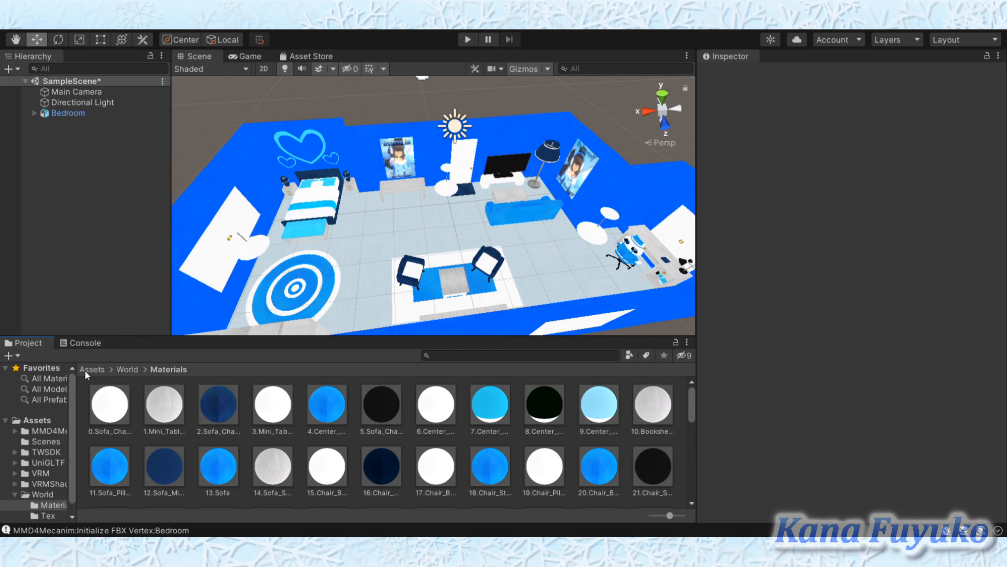
{"action": "left_click", "coordinate": [442, 453]}
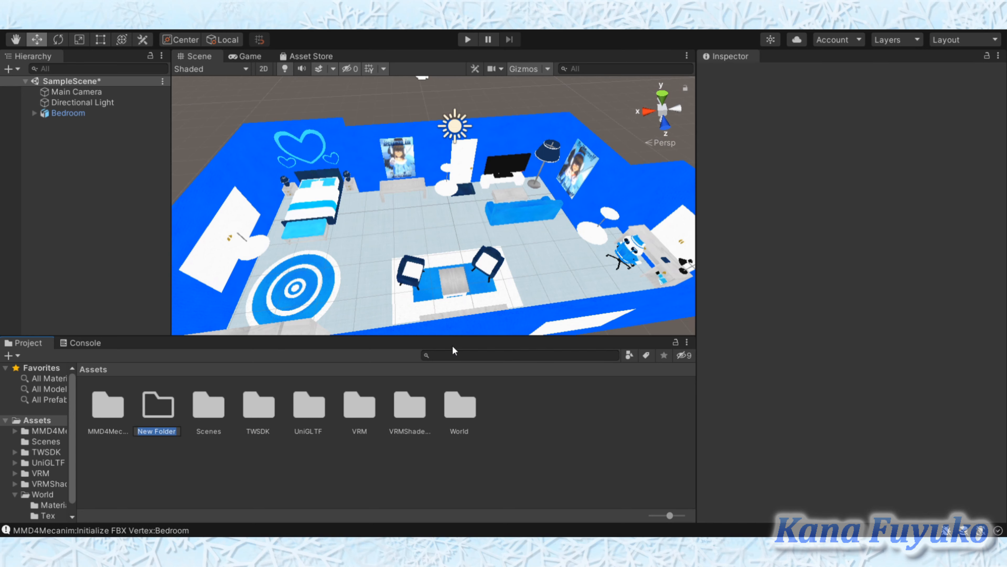
{"action": "type", "text": "Laptop"}
{"action": "key", "text": "Return"}
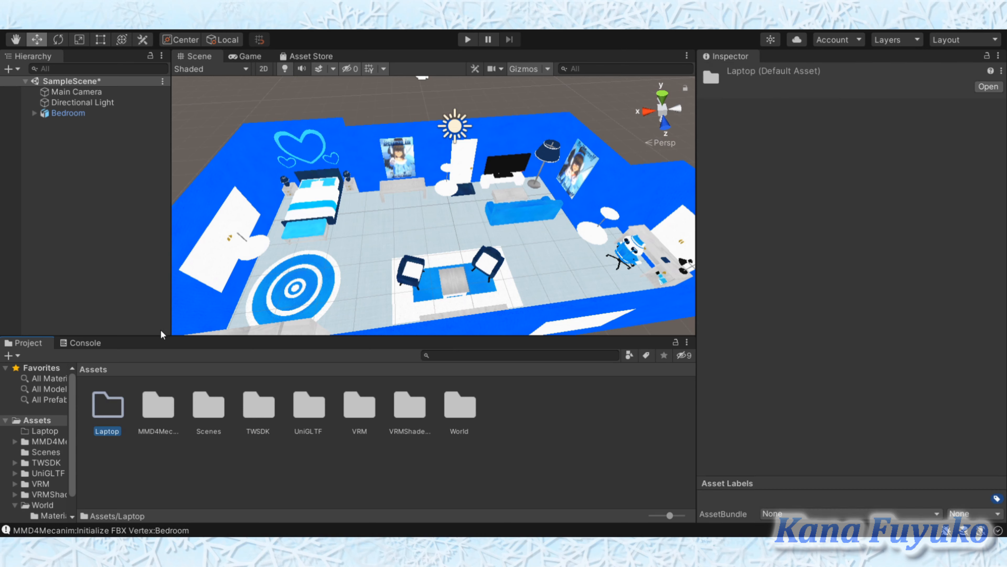
Create a subfolder named Materials inside the Laptop folder
{"action": "double_click", "coordinate": [117, 407]}
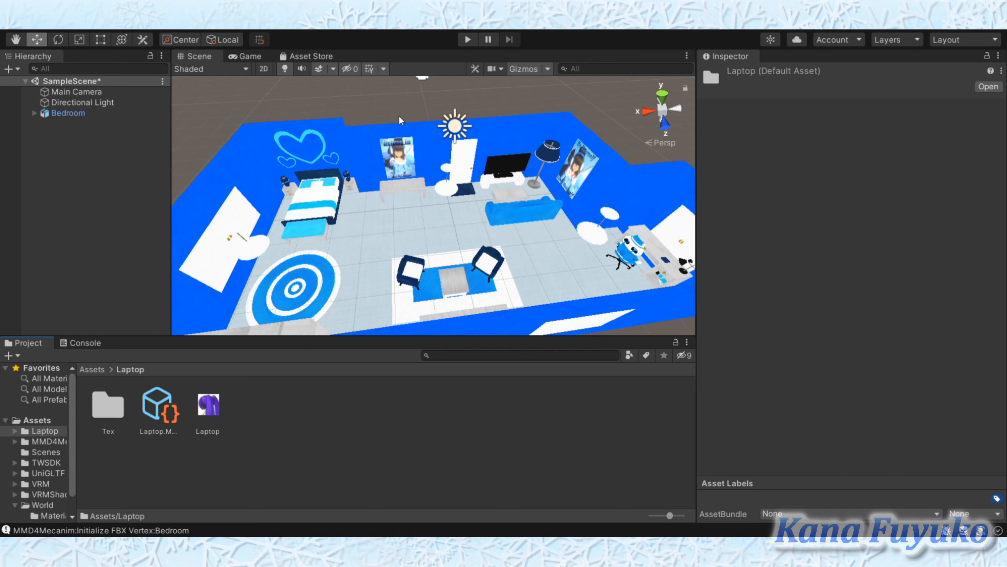
{"action": "left_click", "coordinate": [442, 119]}
{"action": "type", "text": "Materials"}
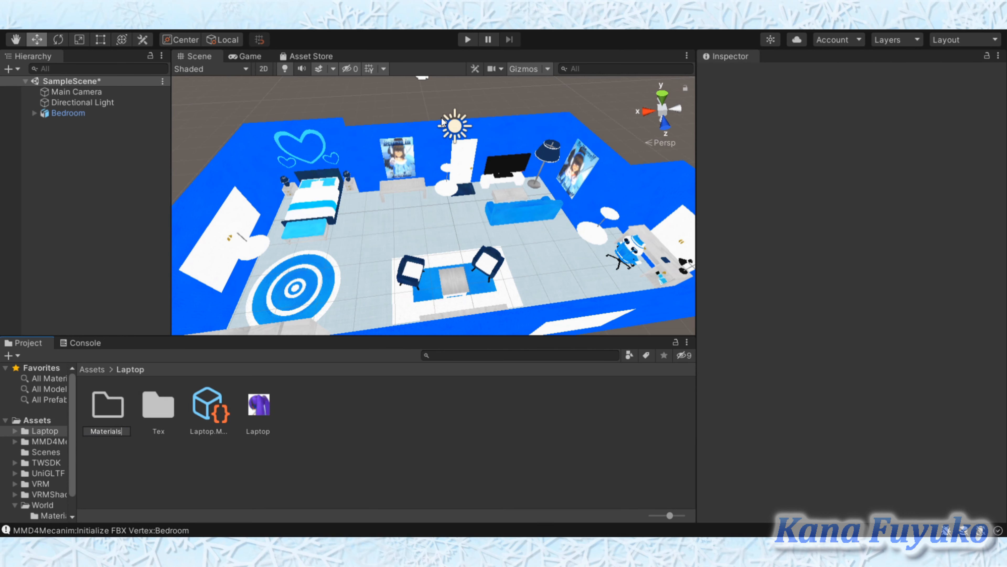
{"action": "key", "text": "Return"}
Convert the Laptop PMX model to Assets/Laptop/Laptop.fbx using its MMD4Mecanim importer asset
{"action": "left_click", "coordinate": [226, 412]}
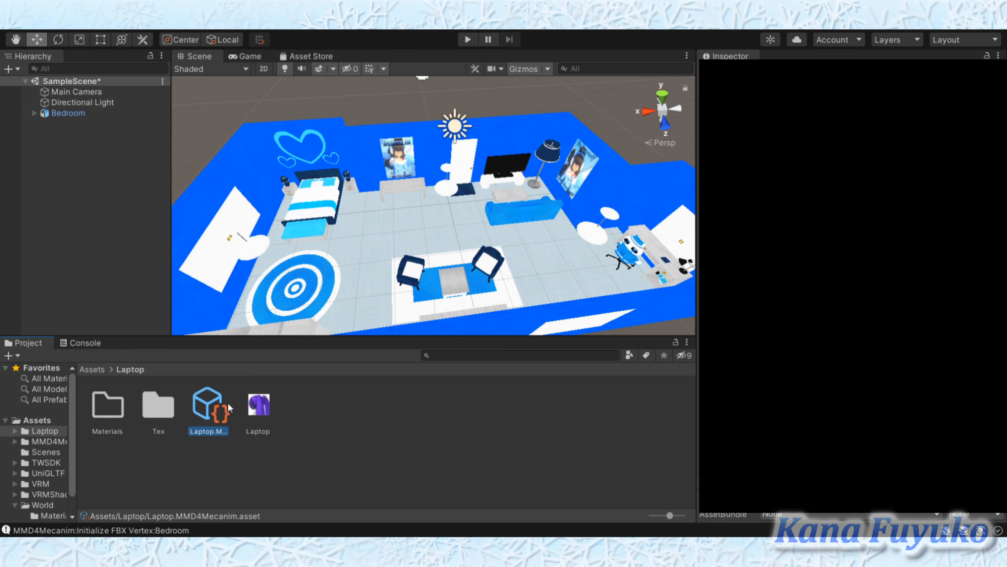
{"action": "left_click", "coordinate": [853, 286]}
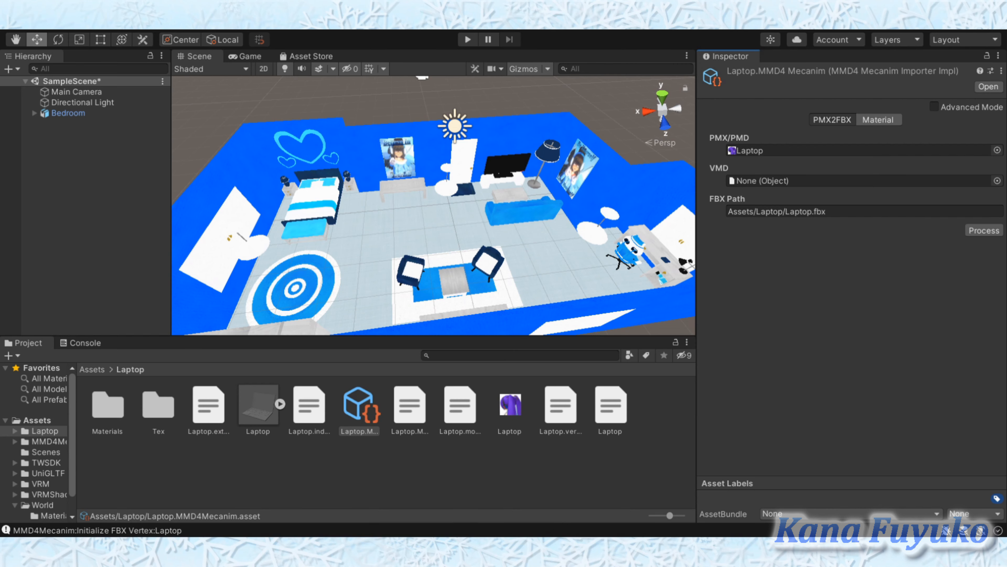
{"action": "left_click", "coordinate": [281, 465]}
Add the converted Laptop model to the scene as its own object and check its placement on the desk
{"action": "left_click_drag", "start_coordinate": [261, 403], "coordinate": [74, 153]}
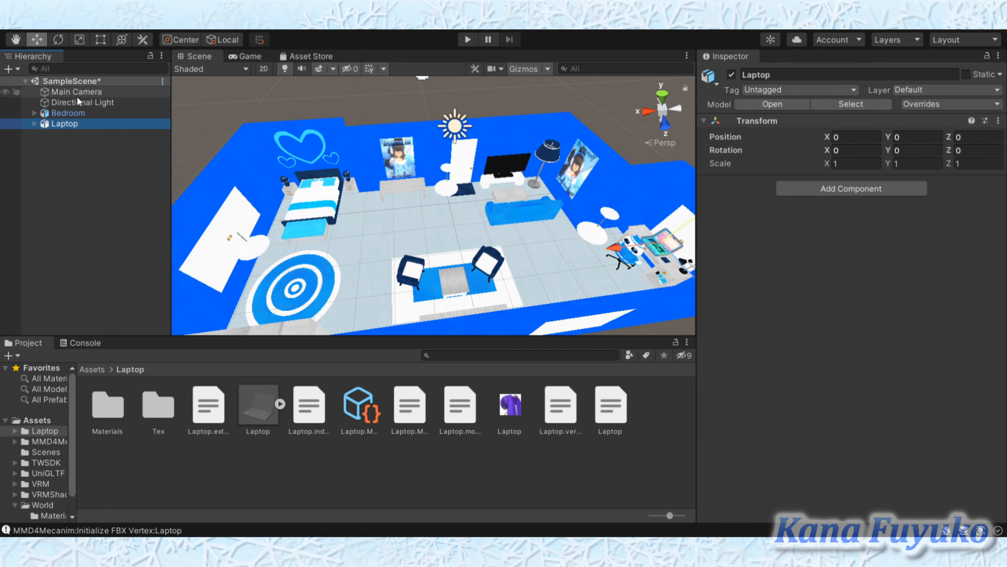
{"action": "key", "text": "w"}
{"action": "right_click_drag", "start_coordinate": [438, 236], "coordinate": [789, 200]}
{"action": "key", "text": "s"}
{"action": "key", "text": "w"}
{"action": "key", "text": "s"}
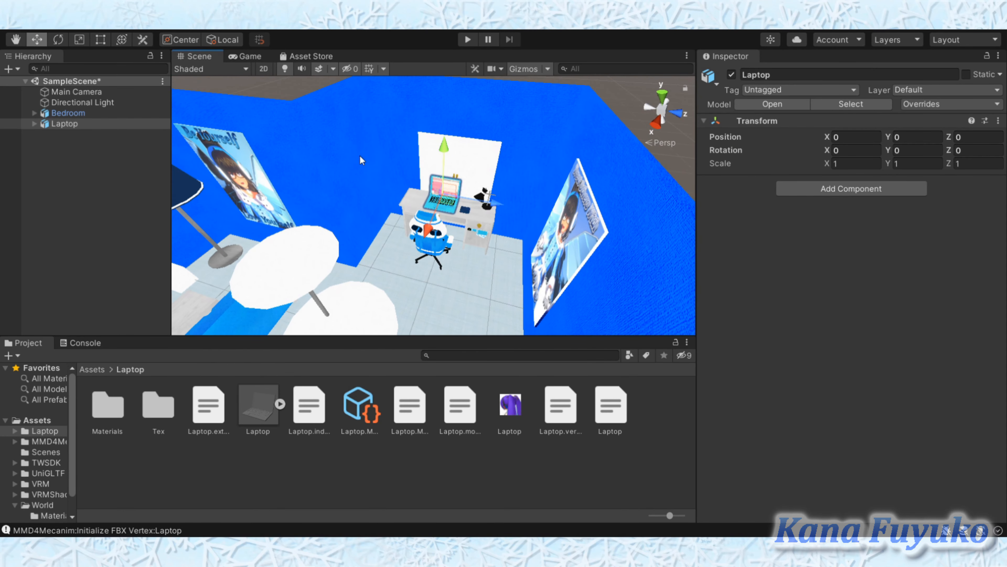
Expand the Bedroom object down to its U_Char meshes and inspect which parts of the room U_Char_1 covers
{"action": "left_click", "coordinate": [34, 113]}
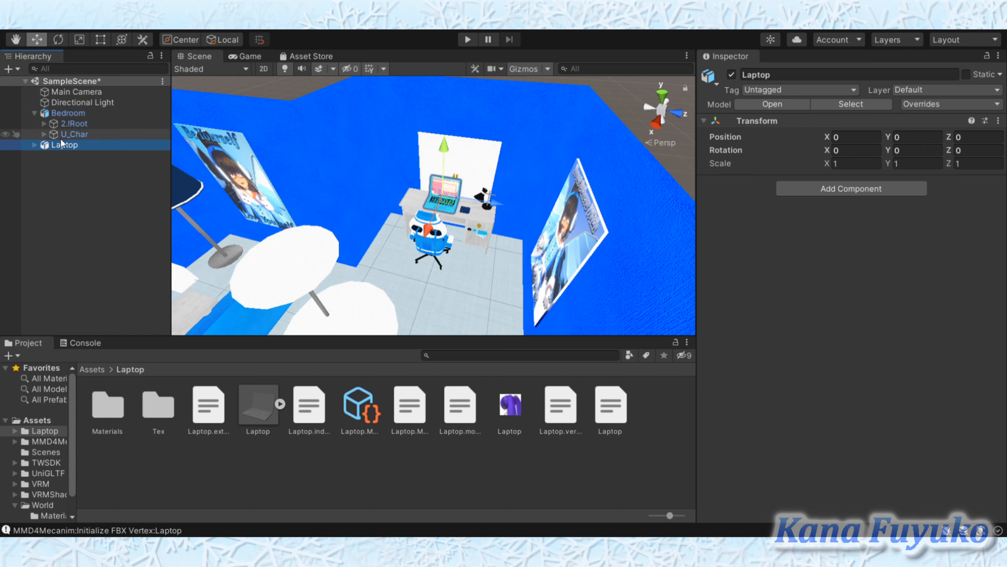
{"action": "left_click", "coordinate": [45, 134]}
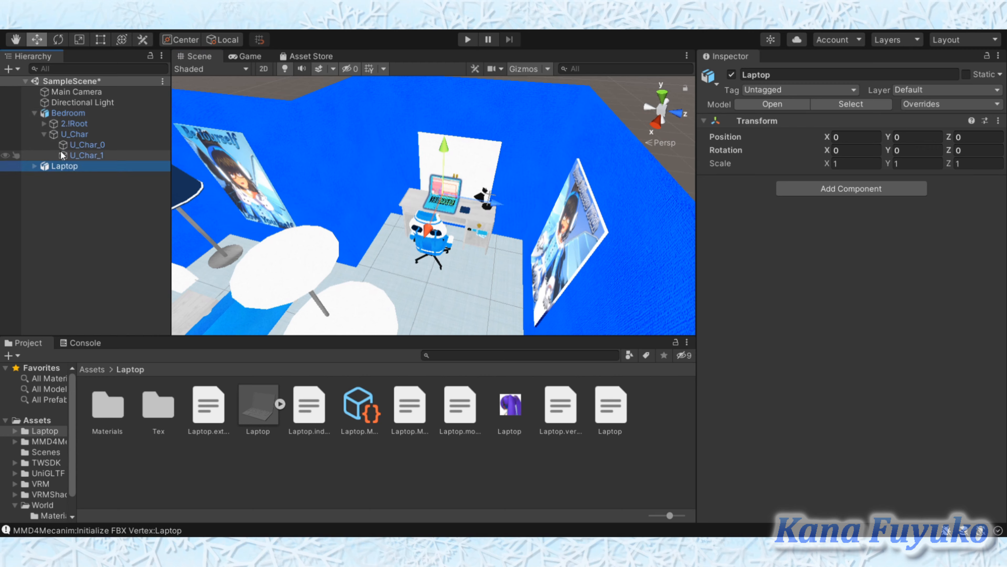
{"action": "left_click", "coordinate": [85, 145]}
{"action": "left_click", "coordinate": [84, 154]}
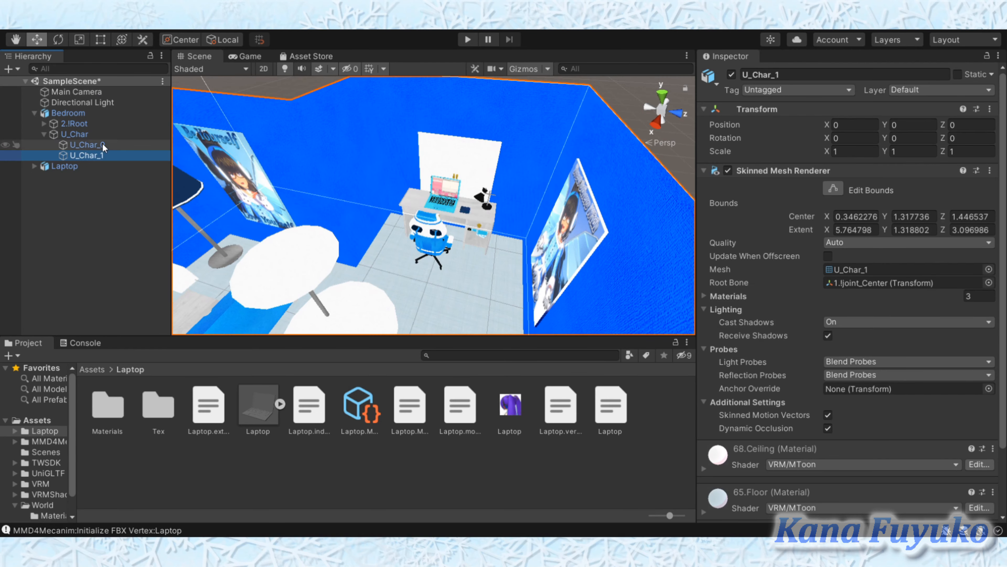
{"action": "right_click_drag", "start_coordinate": [404, 269], "coordinate": [102, 155]}
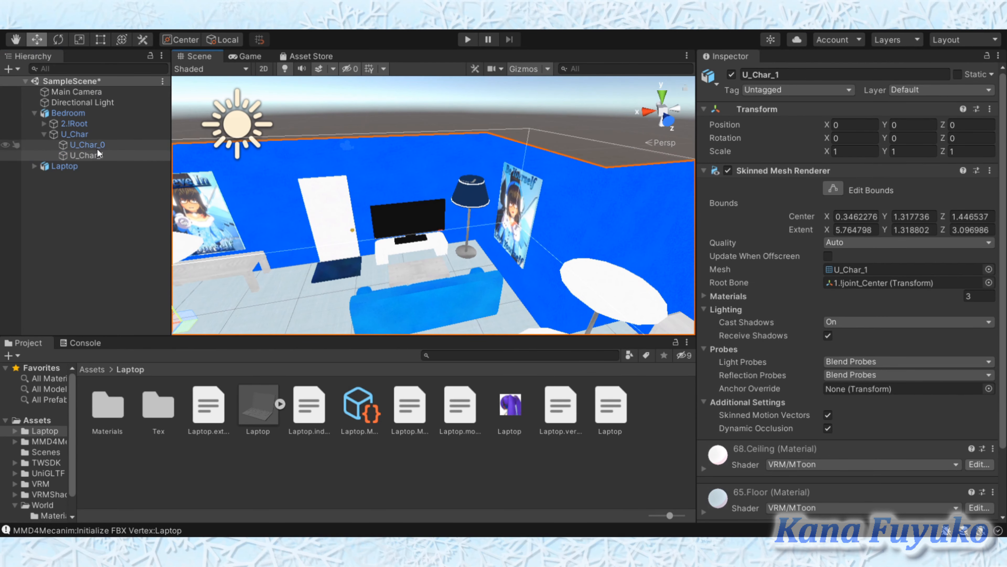
Inspect which parts of the room U_Char_0 covers and look through its material list, leaving U_Char collapsed
{"action": "left_click", "coordinate": [96, 148]}
{"action": "right_click_drag", "start_coordinate": [338, 255], "coordinate": [497, 175]}
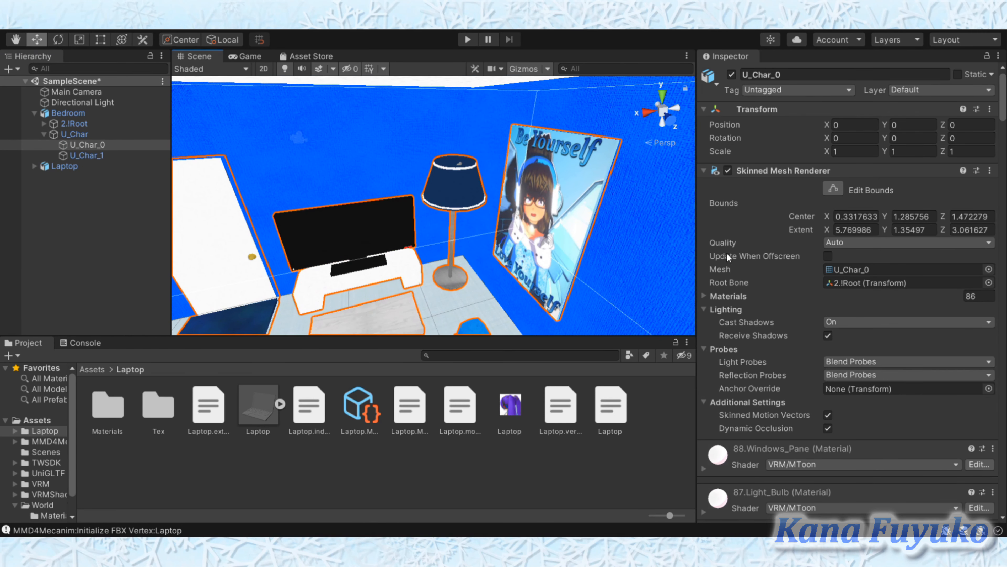
{"action": "scroll", "coordinate": [834, 302], "scroll_direction": "down", "scroll_amount": 10}
{"action": "scroll", "coordinate": [834, 302], "scroll_direction": "up", "scroll_amount": 8}
{"action": "scroll", "coordinate": [849, 296], "scroll_direction": "down", "scroll_amount": 8}
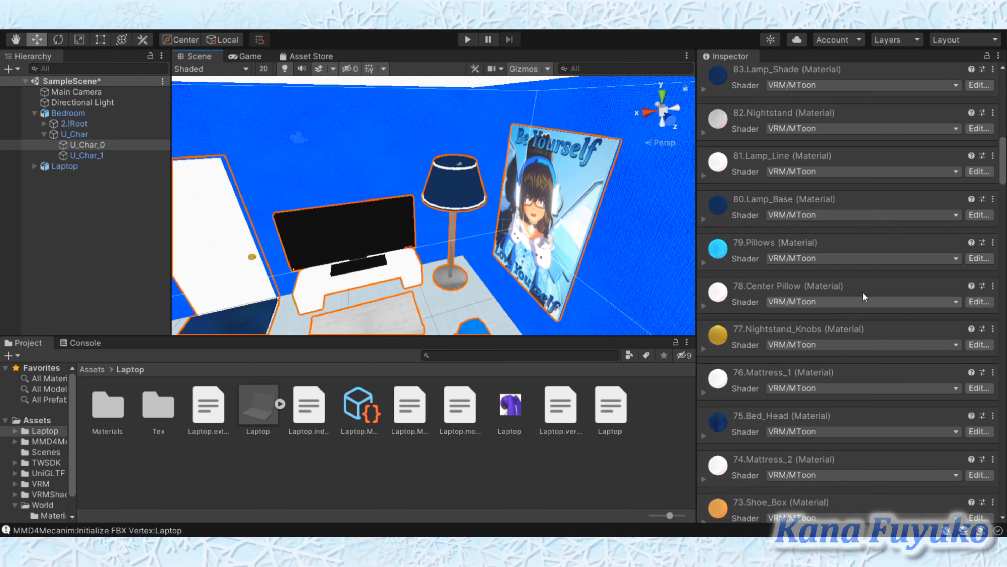
{"action": "scroll", "coordinate": [864, 297], "scroll_direction": "down", "scroll_amount": 20}
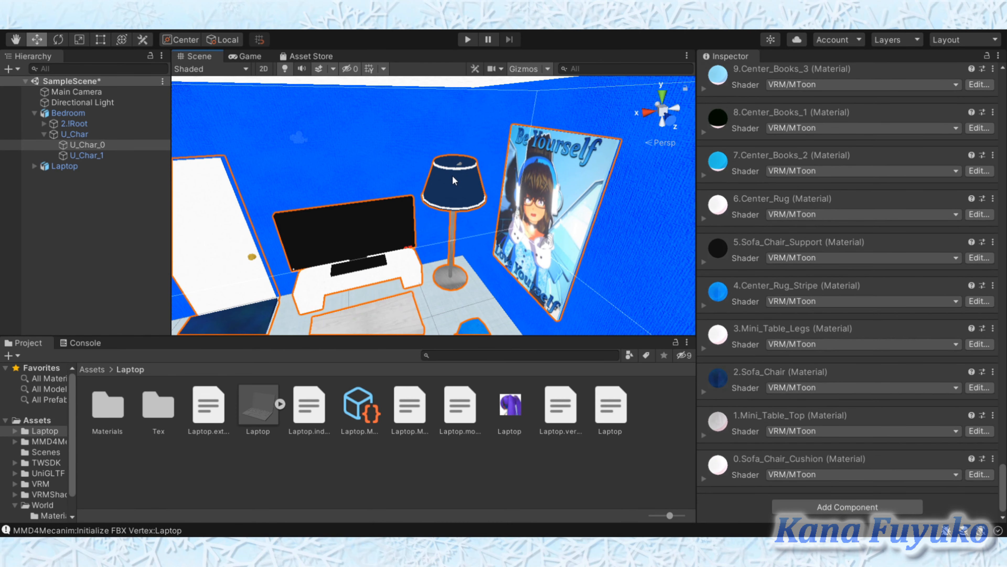
{"action": "right_click_drag", "start_coordinate": [452, 175], "coordinate": [502, 212]}
{"action": "scroll", "coordinate": [943, 423], "scroll_direction": "up", "scroll_amount": 12}
{"action": "scroll", "coordinate": [943, 421], "scroll_direction": "up", "scroll_amount": 20}
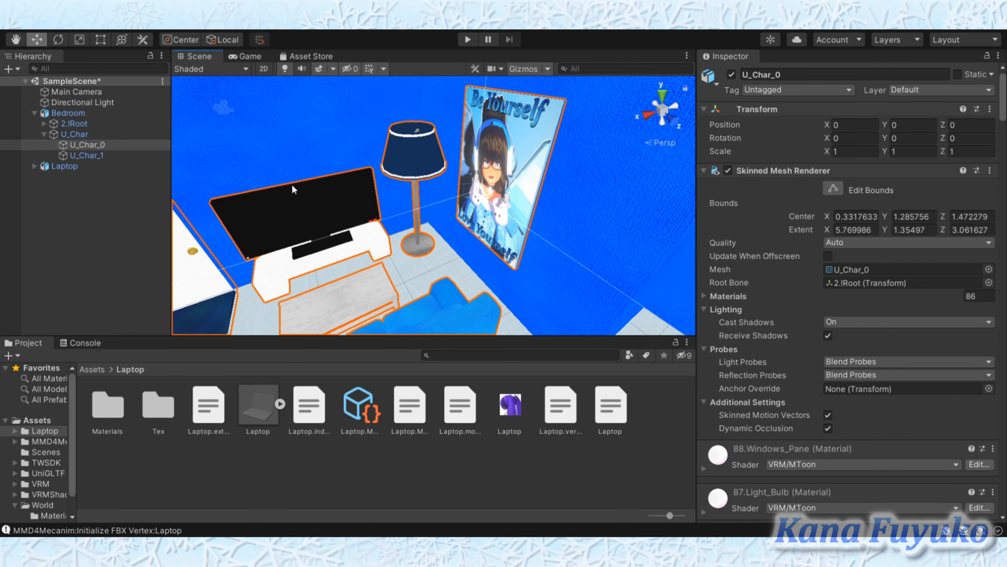
{"action": "right_click_drag", "start_coordinate": [326, 191], "coordinate": [416, 187]}
{"action": "left_click", "coordinate": [59, 172]}
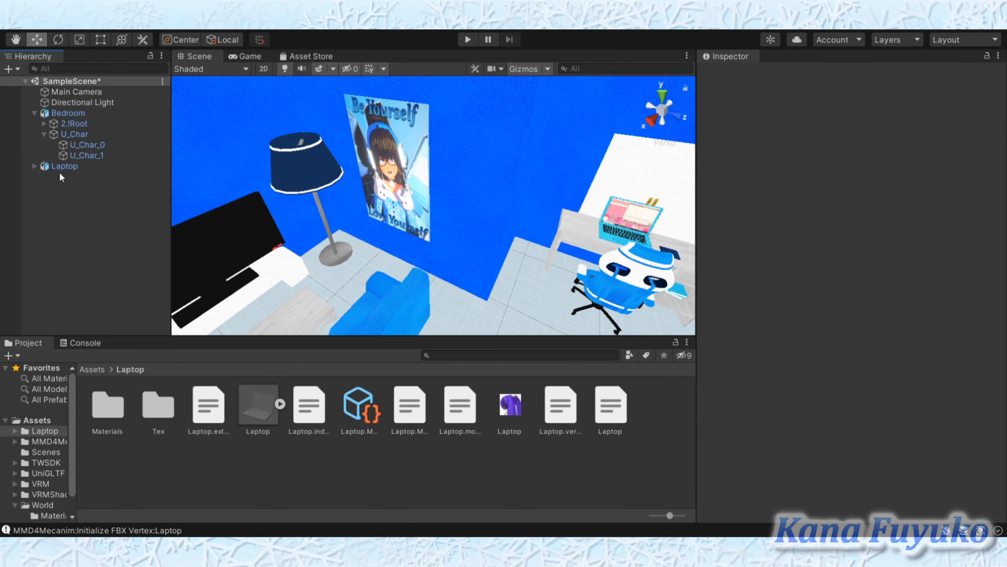
{"action": "left_click", "coordinate": [43, 135]}
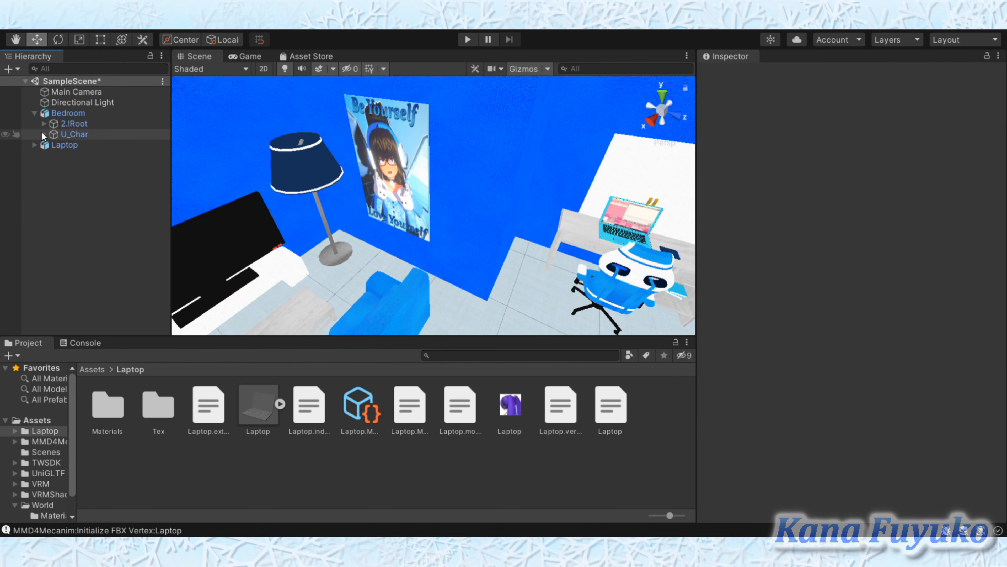
Add the Grab Object script component to the Laptop object
{"action": "right_click_drag", "start_coordinate": [238, 203], "coordinate": [224, 275]}
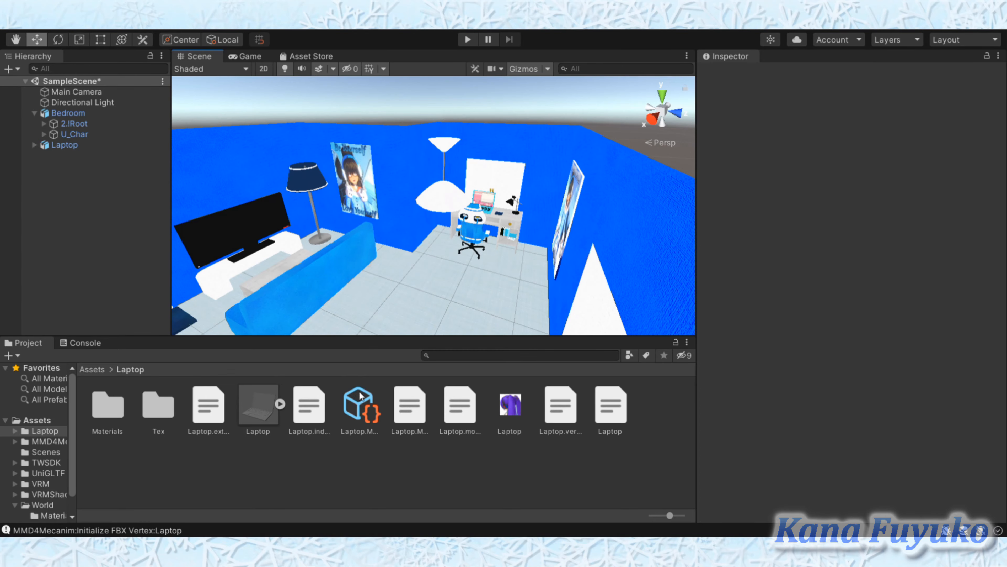
{"action": "right_click_drag", "start_coordinate": [443, 251], "coordinate": [452, 270]}
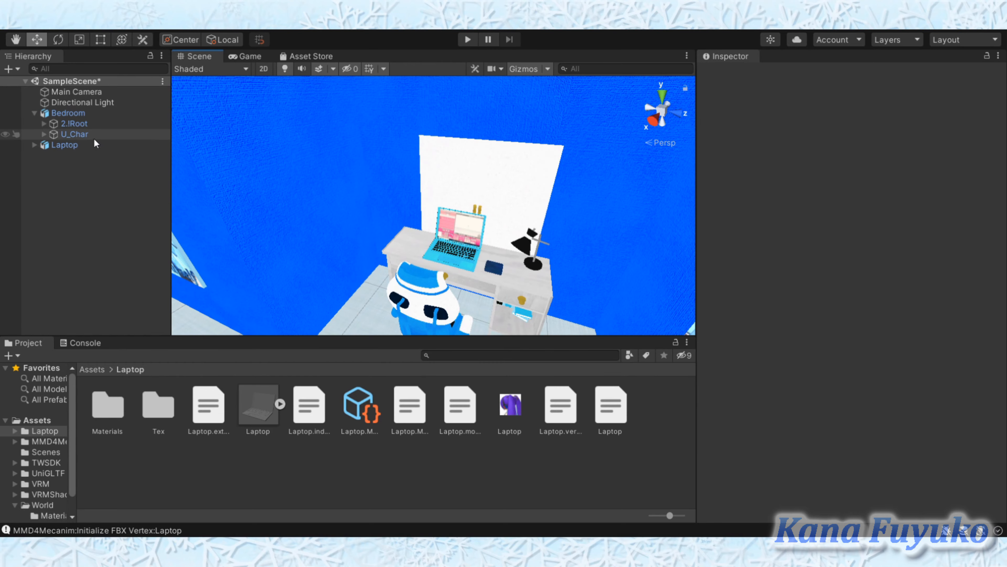
{"action": "right_click_drag", "start_coordinate": [426, 223], "coordinate": [272, 196]}
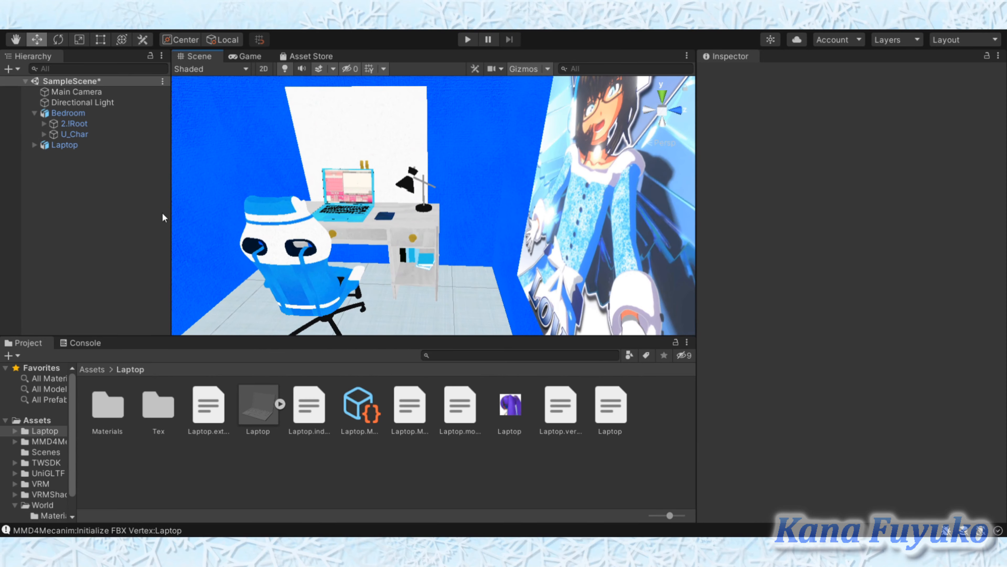
{"action": "right_click_drag", "start_coordinate": [456, 210], "coordinate": [329, 209]}
{"action": "key", "text": "w"}
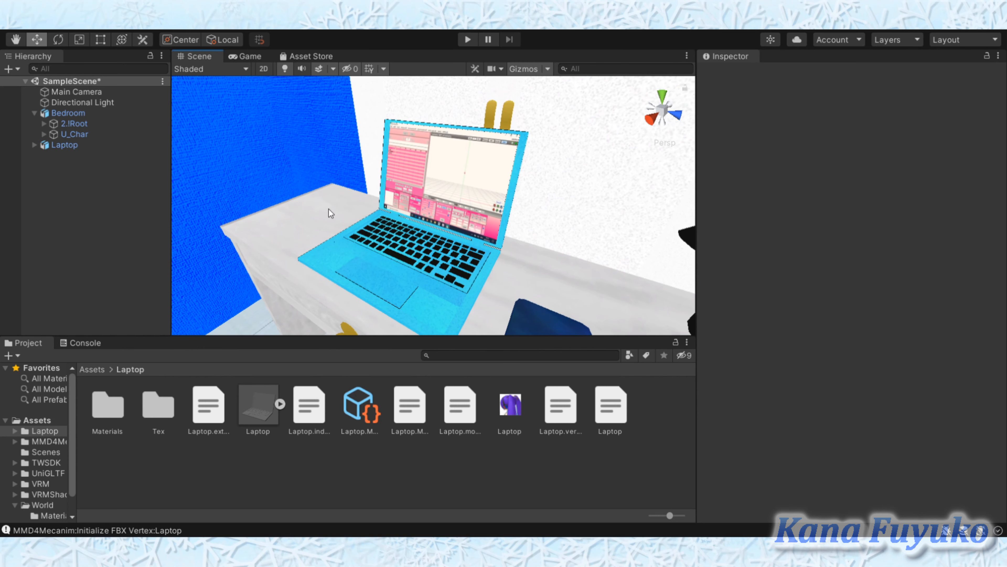
{"action": "left_click", "coordinate": [111, 150]}
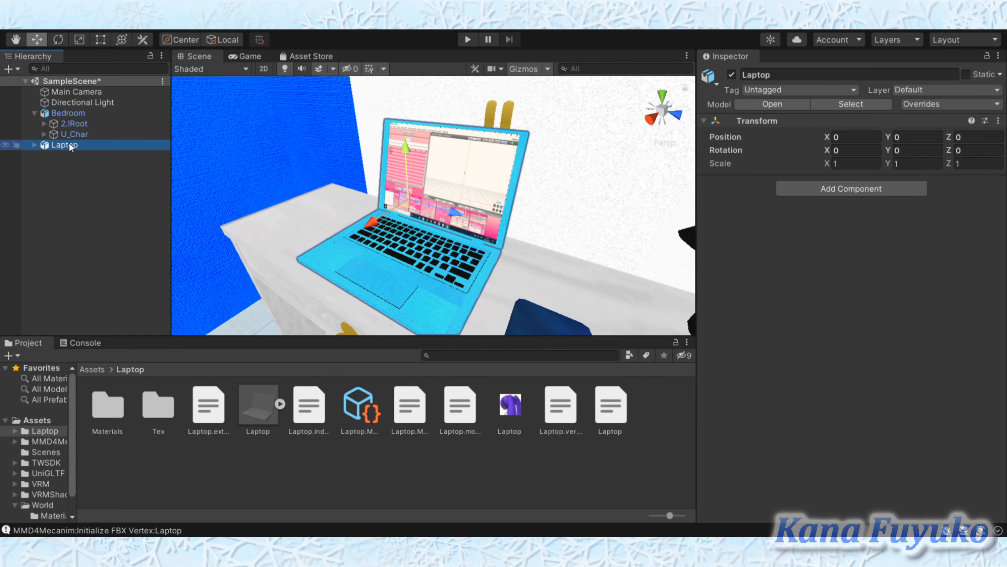
{"action": "left_click", "coordinate": [879, 186]}
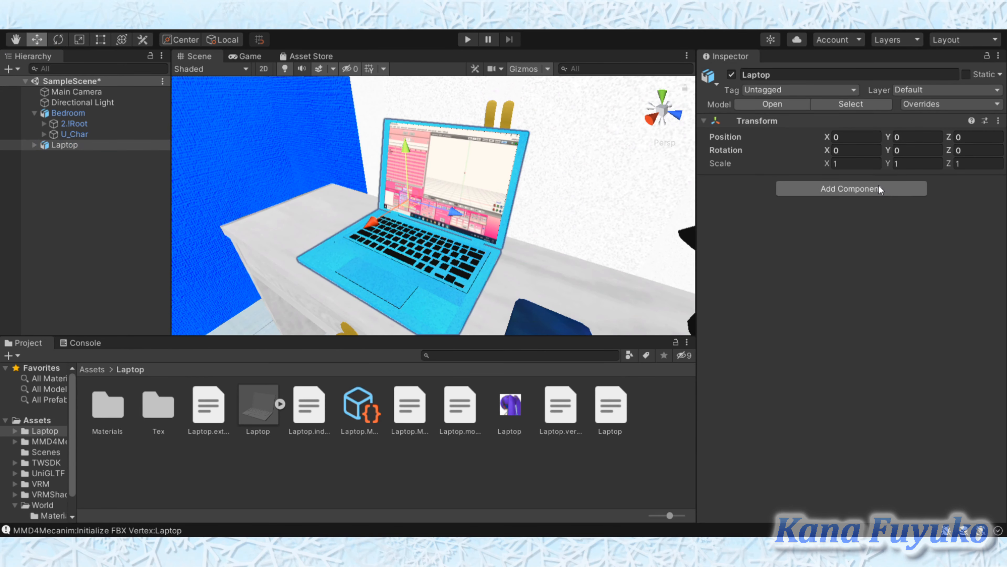
{"action": "left_click", "coordinate": [814, 234]}
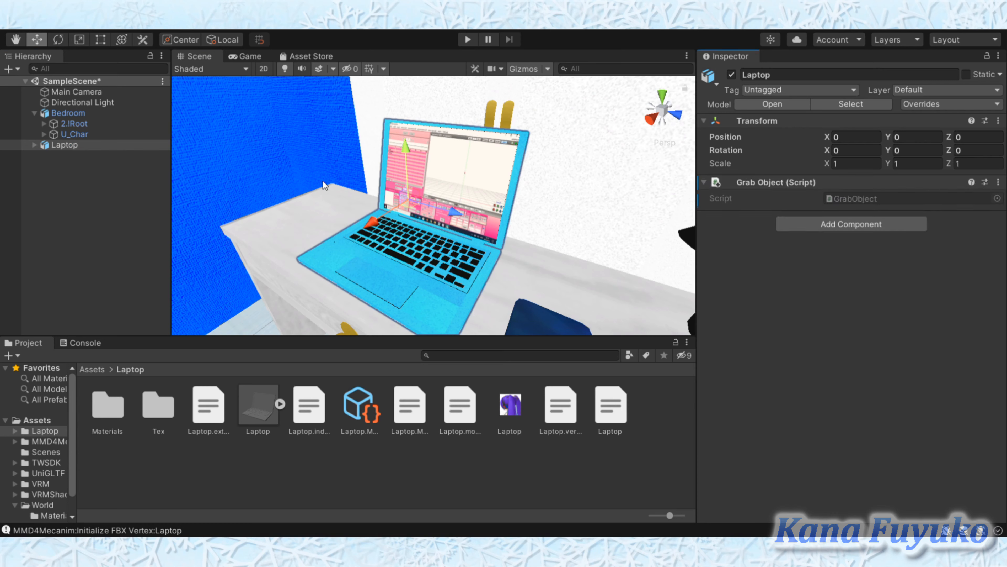
Rotate the Directional Light to about X -6.636, Y -199.704, Z -104.78
{"action": "right_click_drag", "start_coordinate": [556, 210], "coordinate": [575, 202]}
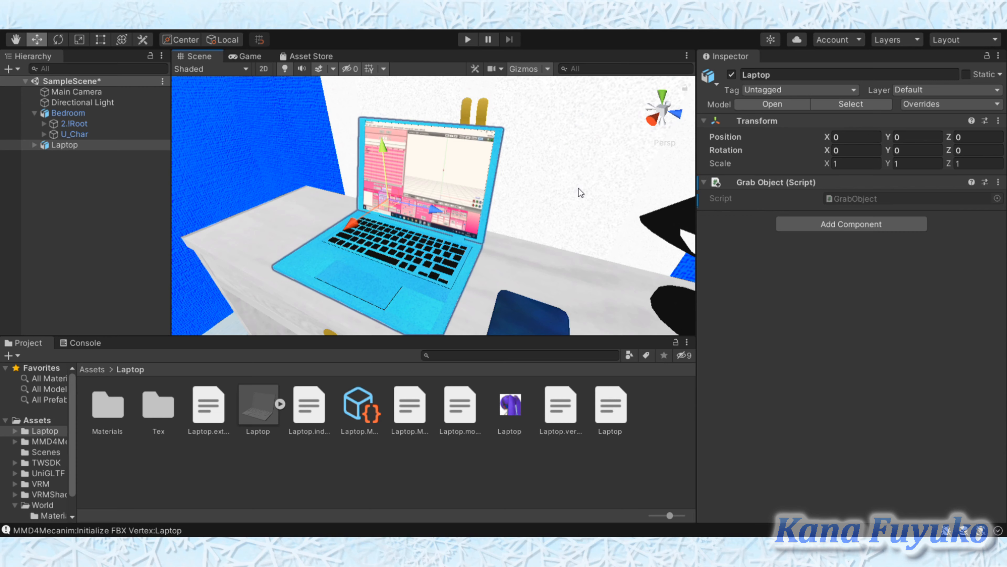
{"action": "right_click_drag", "start_coordinate": [572, 191], "coordinate": [821, 112]}
{"action": "key", "text": "s"}
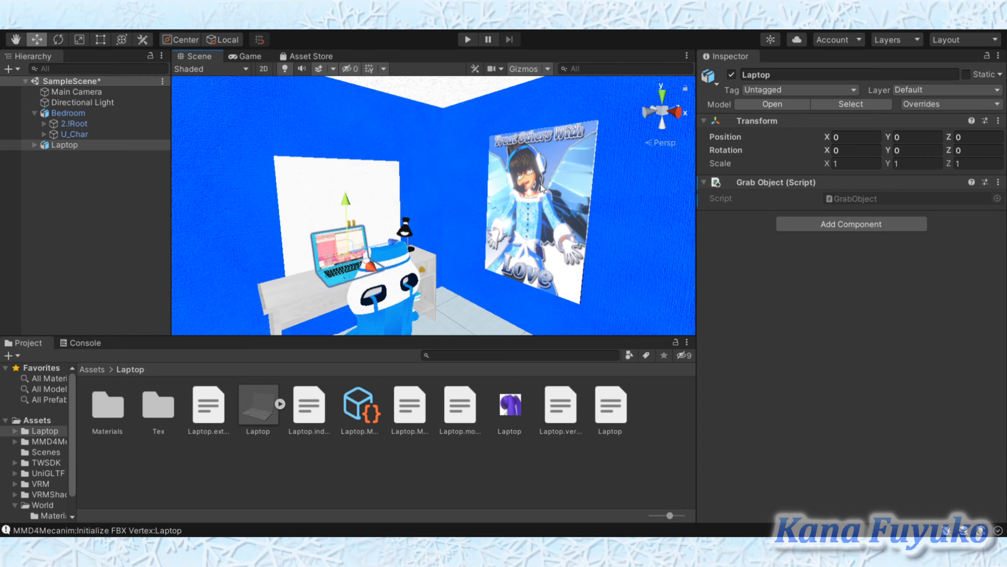
{"action": "right_click_drag", "start_coordinate": [540, 218], "coordinate": [161, 348]}
{"action": "key", "text": "s"}
{"action": "key", "text": "w"}
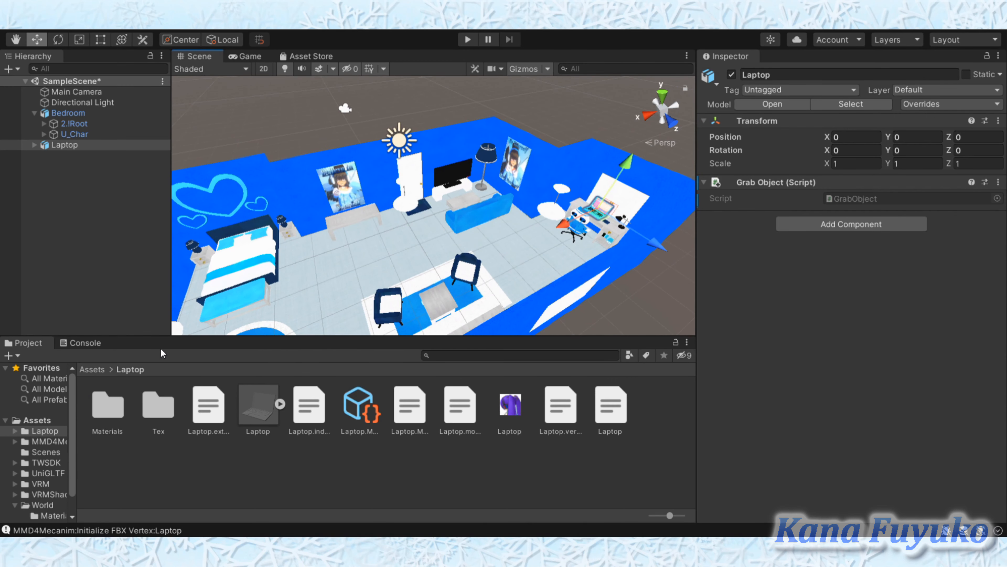
{"action": "left_click", "coordinate": [51, 199]}
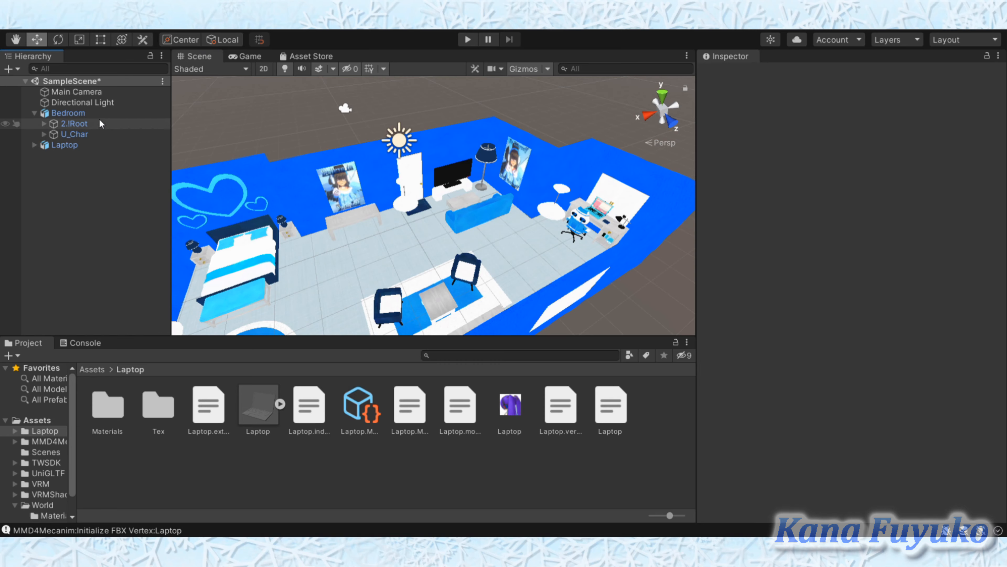
{"action": "left_click", "coordinate": [99, 103]}
{"action": "double_click", "coordinate": [99, 102]}
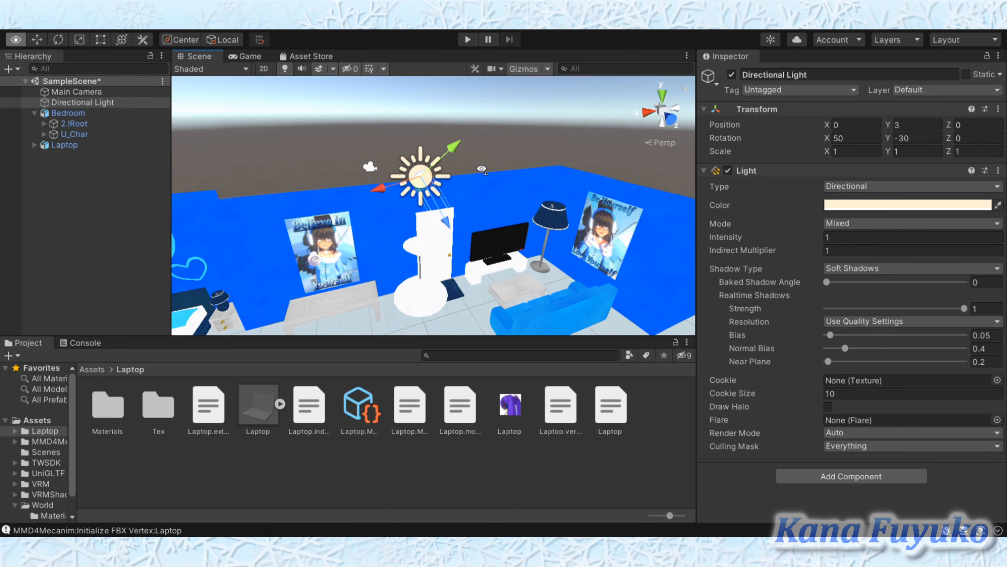
{"action": "key", "text": "e"}
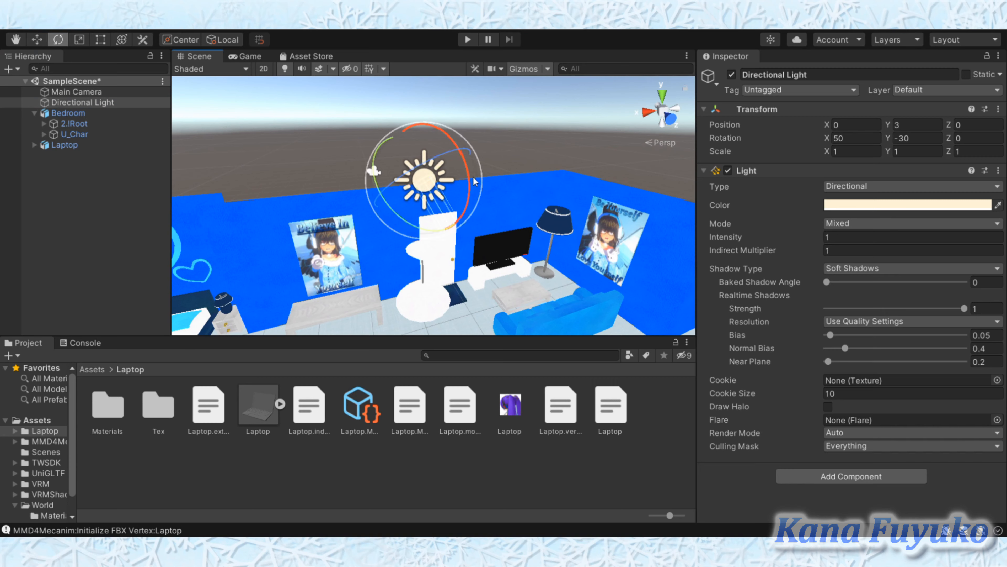
{"action": "left_click_drag", "start_coordinate": [397, 145], "coordinate": [428, 227]}
{"action": "right_click_drag", "start_coordinate": [428, 227], "coordinate": [547, 240]}
Change the Directional Light's color to light cyan-blue and check the tint across the room
{"action": "left_click", "coordinate": [901, 206]}
{"action": "left_click", "coordinate": [892, 265]}
{"action": "left_click_drag", "start_coordinate": [900, 276], "coordinate": [938, 289]}
{"action": "left_click_drag", "start_coordinate": [448, 187], "coordinate": [570, 226], "text": "alt"}
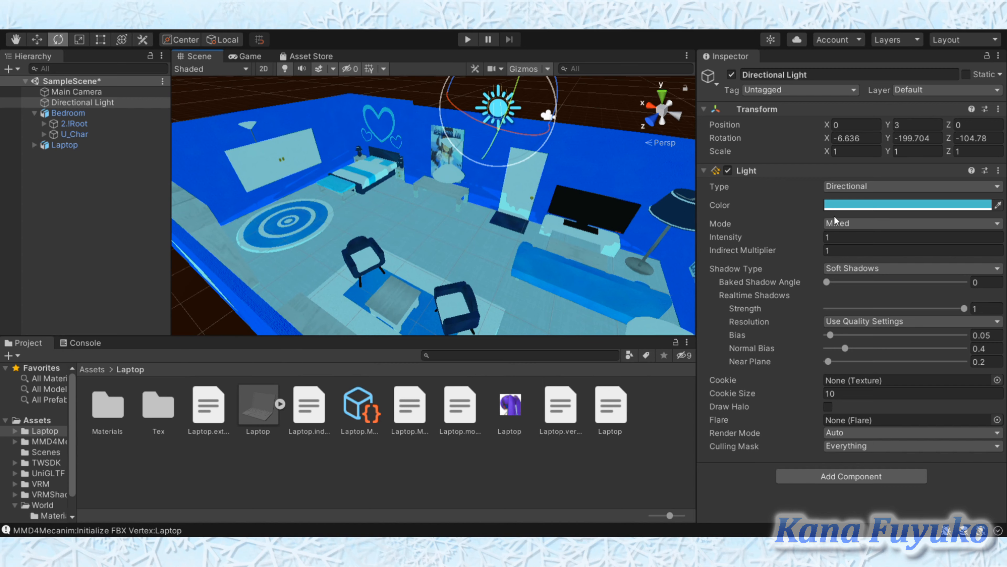
Keep the Directional Light on Soft Shadows and set its realtime shadow bias to about 0.513
{"action": "left_click", "coordinate": [860, 269]}
{"action": "left_click", "coordinate": [782, 310]}
{"action": "left_click_drag", "start_coordinate": [834, 335], "coordinate": [865, 339]}
{"action": "left_click_drag", "start_coordinate": [567, 244], "coordinate": [470, 232], "text": "alt"}
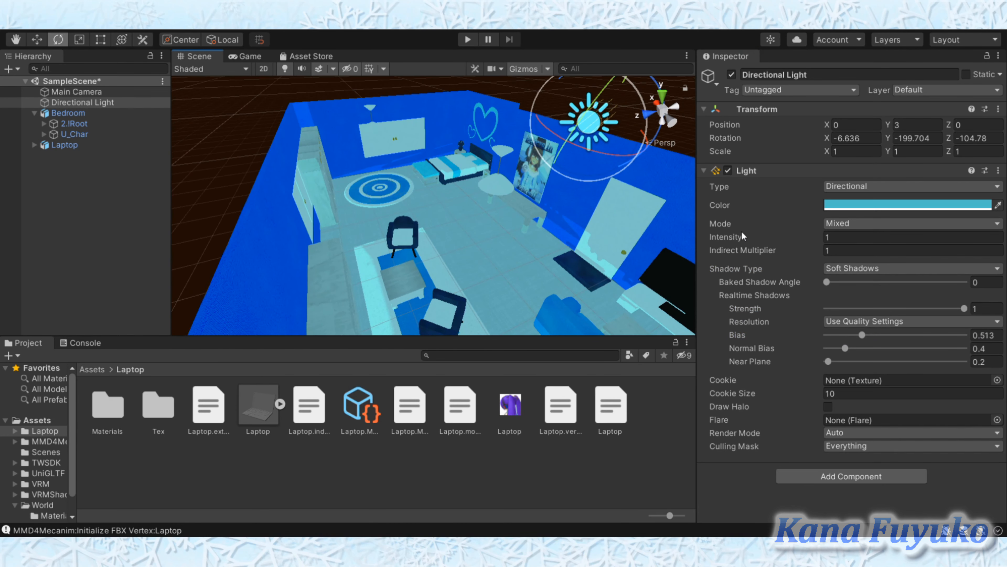
Add a Point Light to the scene and name it Light
{"action": "right_click", "coordinate": [65, 178]}
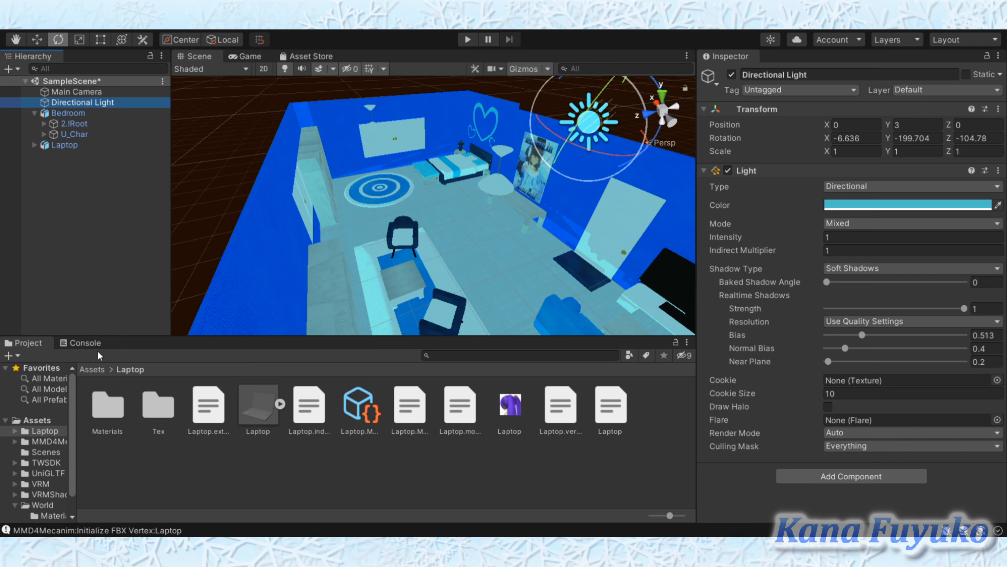
{"action": "left_click", "coordinate": [246, 369]}
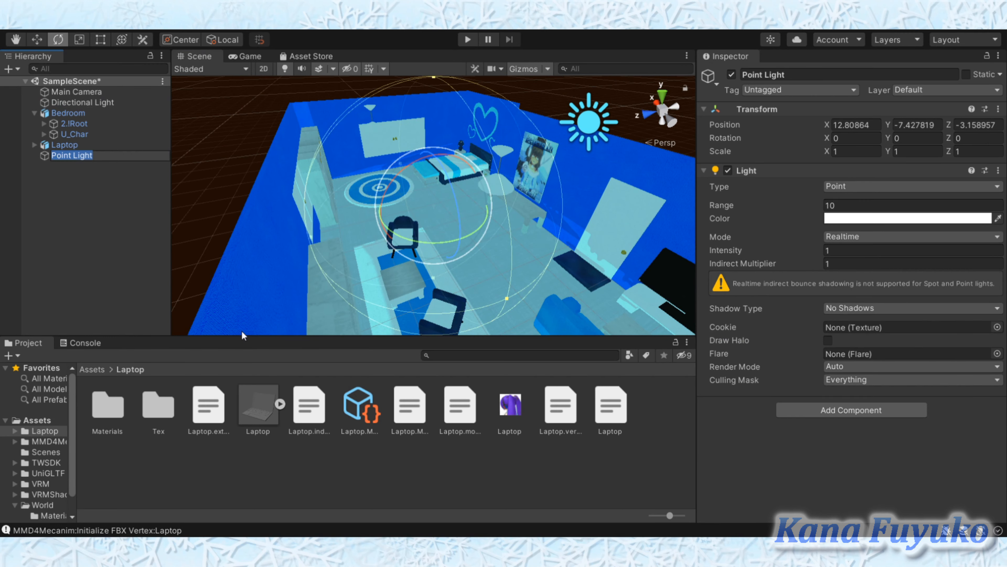
{"action": "type", "text": "wLight"}
{"action": "key", "text": "Return"}
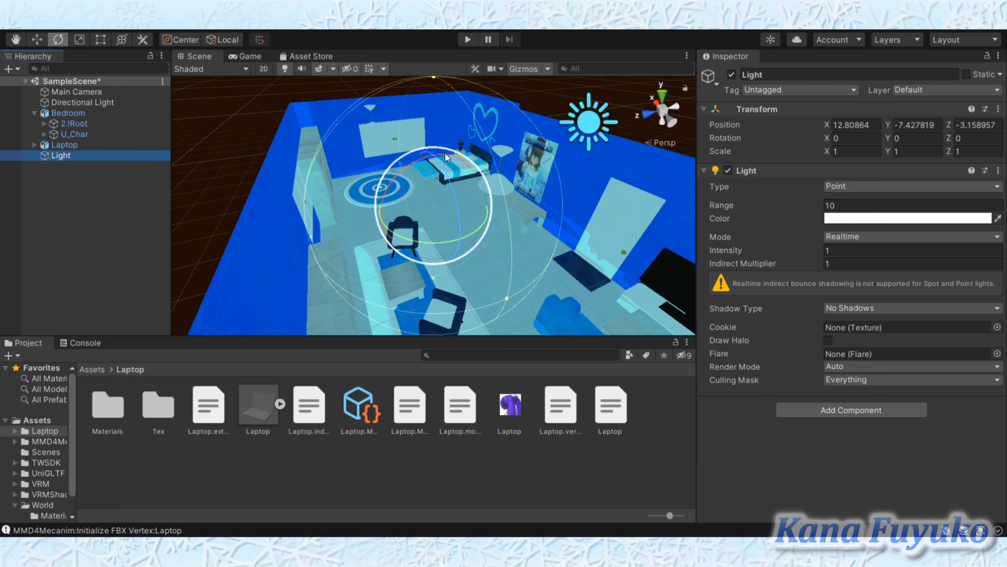
Set the position of the point light named Light to X 0, Y 0, Z 0
{"action": "mouse_move", "coordinate": [440, 160]}
{"action": "right_mouse_down"}
{"action": "mouse_move", "coordinate": [474, 141]}
{"action": "mouse_move", "coordinate": [453, 144]}
{"action": "right_mouse_up"}
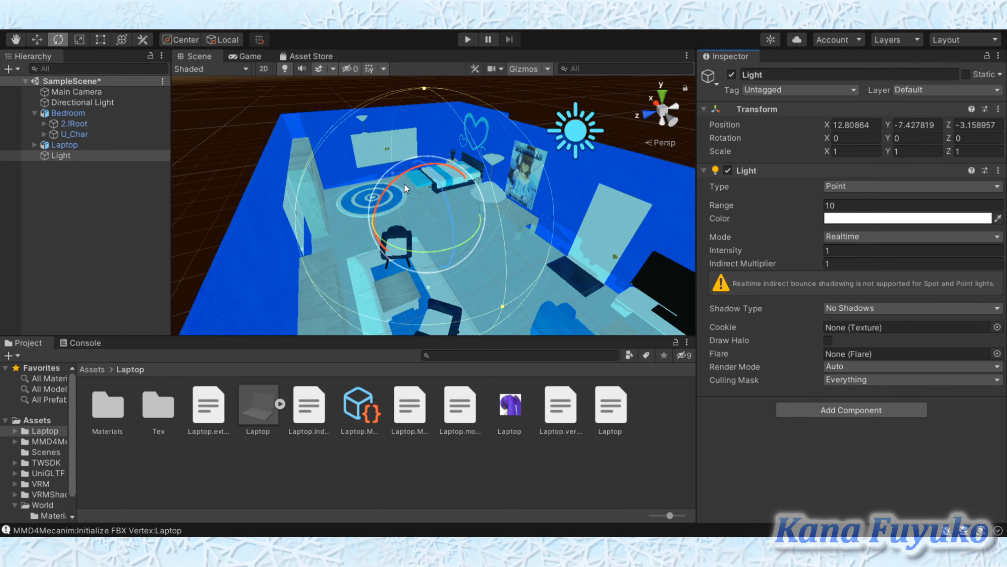
{"action": "right_click_drag", "start_coordinate": [405, 184], "coordinate": [674, 175]}
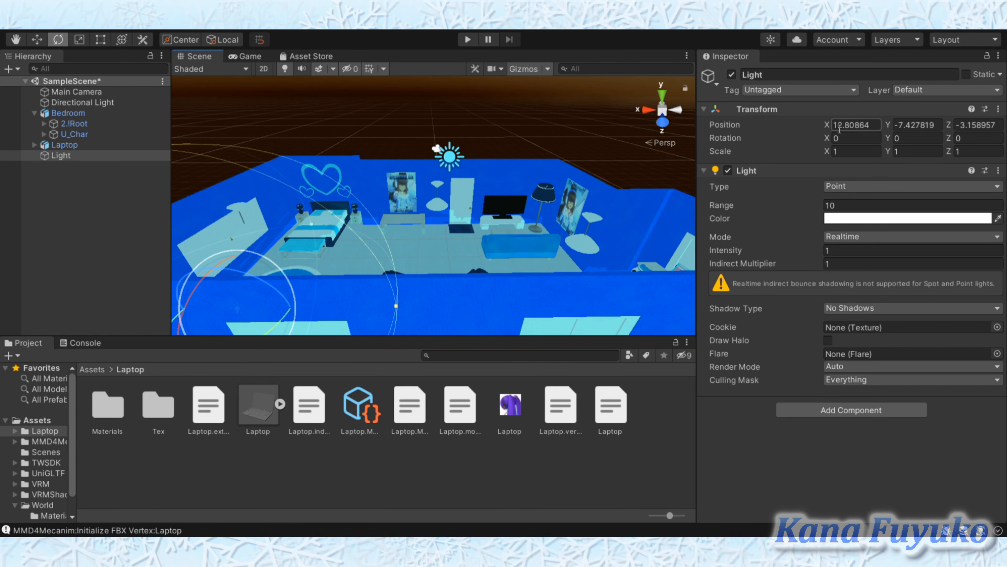
{"action": "type", "text": "0"}
{"action": "key", "text": "Tab"}
{"action": "type", "text": "0"}
{"action": "key", "text": "Tab"}
{"action": "type", "text": "0"}
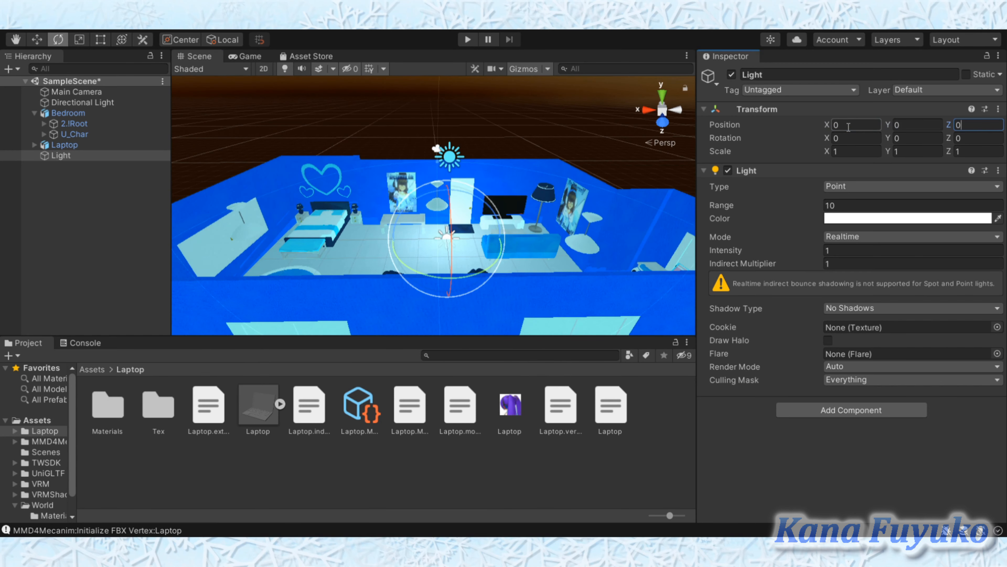
Raise the point light to Y 1.84 and shift it along the Z axis within the room
{"action": "right_click_drag", "start_coordinate": [526, 171], "coordinate": [395, 185]}
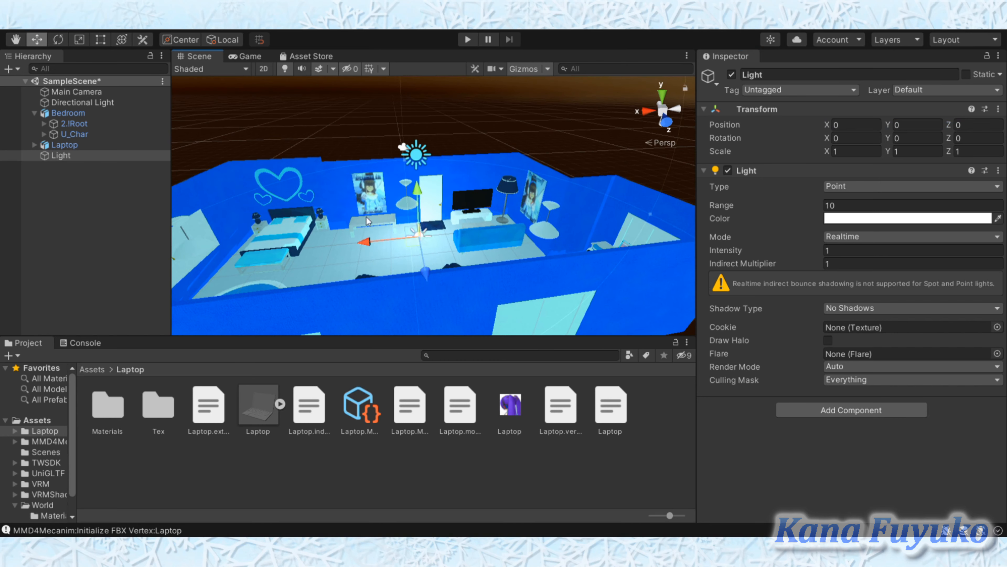
{"action": "left_click", "coordinate": [427, 155]}
{"action": "left_click", "coordinate": [420, 232]}
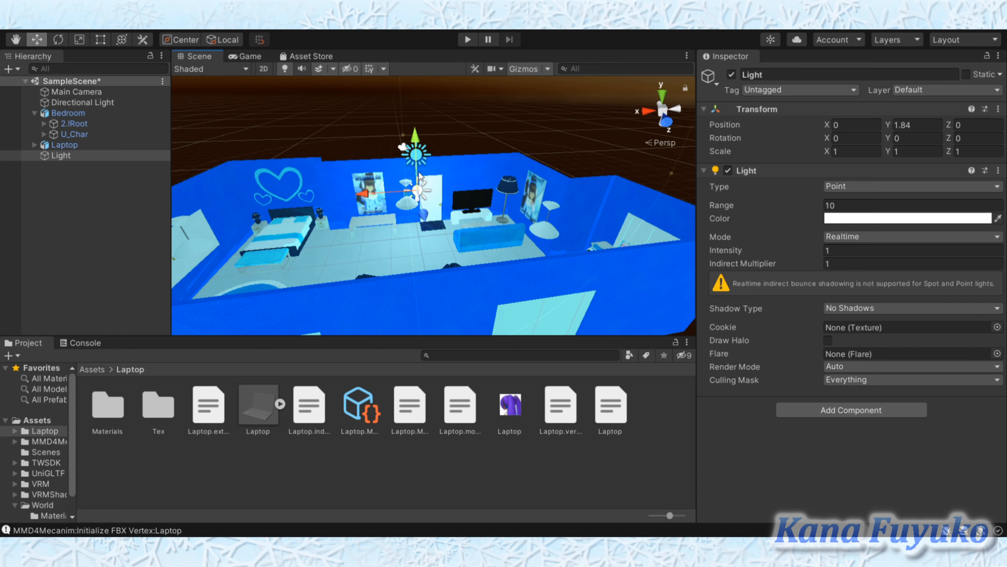
{"action": "right_click_drag", "start_coordinate": [431, 242], "coordinate": [644, 201]}
{"action": "left_click_drag", "start_coordinate": [644, 202], "coordinate": [204, 298], "text": "alt"}
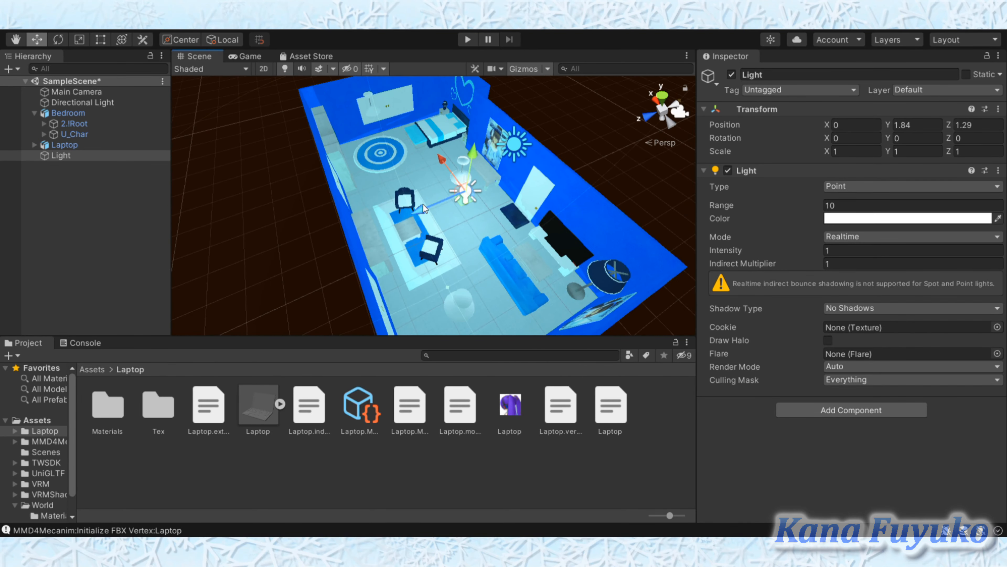
{"action": "left_click_drag", "start_coordinate": [423, 204], "coordinate": [789, 140]}
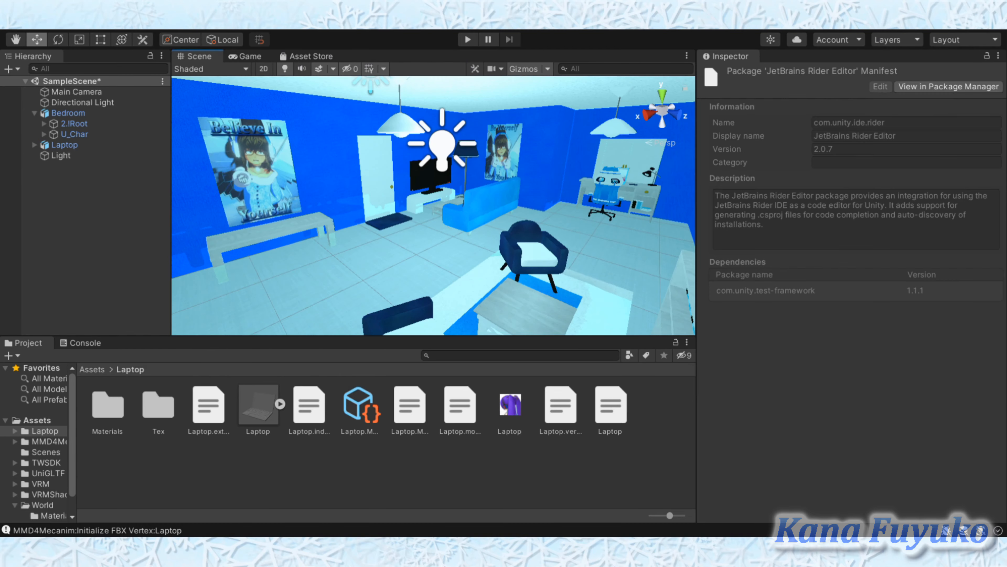
Examine the room's lighting from inside and outside the bedroom walls
{"action": "key", "text": "s"}
{"action": "right_click_drag", "start_coordinate": [603, 280], "coordinate": [308, 360]}
{"action": "key", "text": "w"}
{"action": "key", "text": "s"}
{"action": "left_click_drag", "start_coordinate": [307, 361], "coordinate": [423, 341], "text": "alt"}
{"action": "right_click_drag", "start_coordinate": [423, 341], "coordinate": [124, 233]}
{"action": "key", "text": "d"}
{"action": "key", "text": "d"}
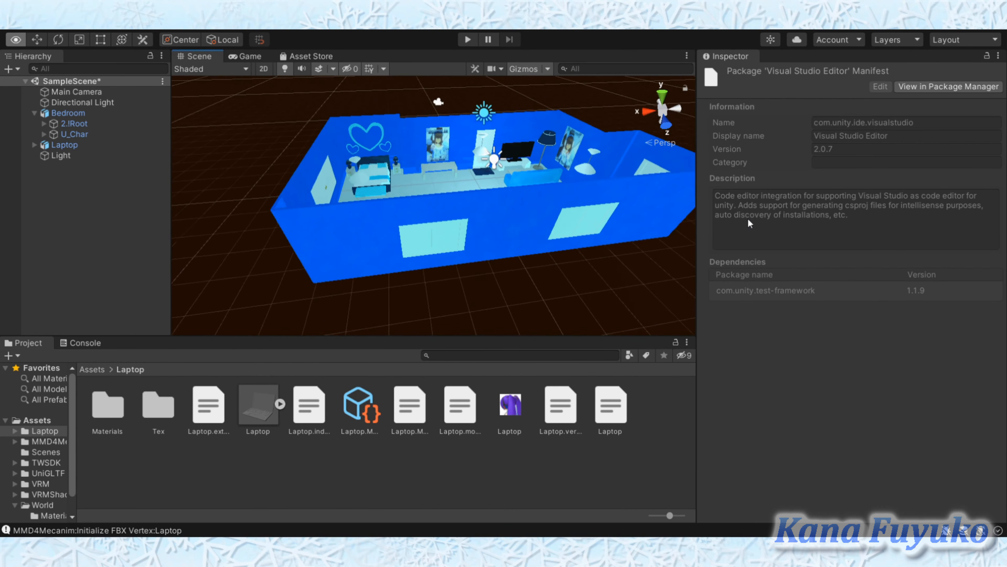
Add a Particle System to the scene and set its position to X 0, Y 0, Z 0
{"action": "key", "text": "w"}
{"action": "right_click_drag", "start_coordinate": [735, 161], "coordinate": [727, 271]}
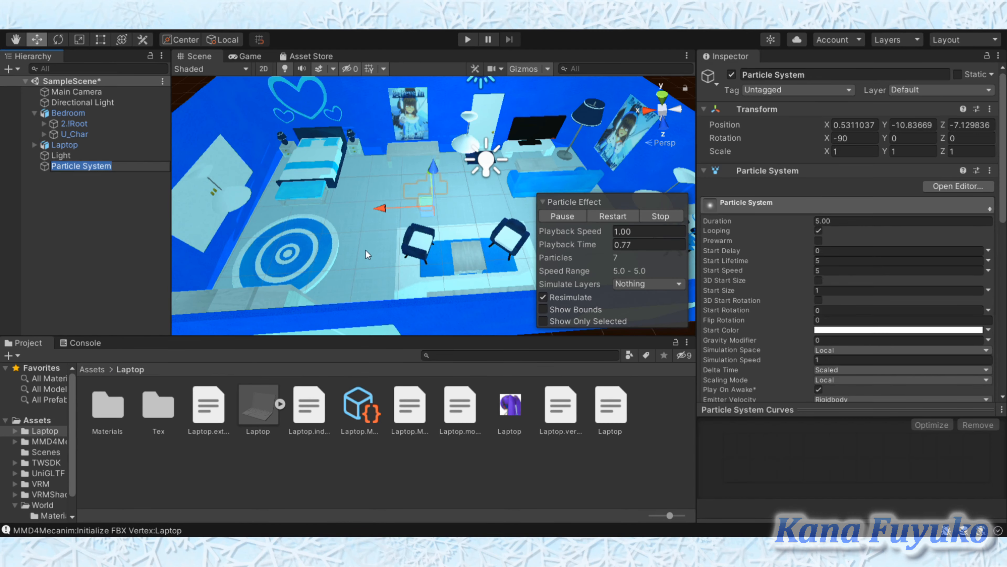
{"action": "right_click_drag", "start_coordinate": [366, 250], "coordinate": [468, 129]}
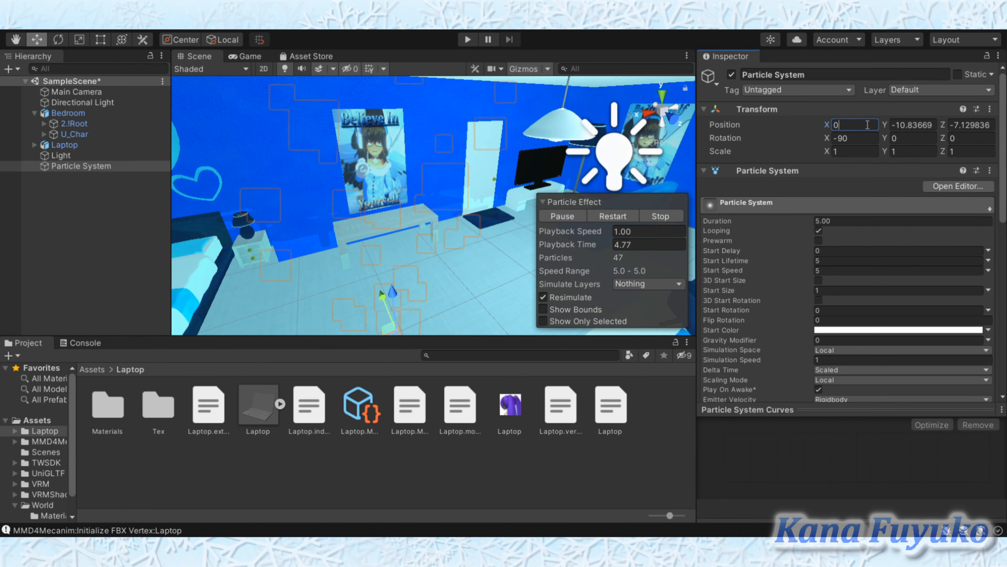
{"action": "type", "text": "0"}
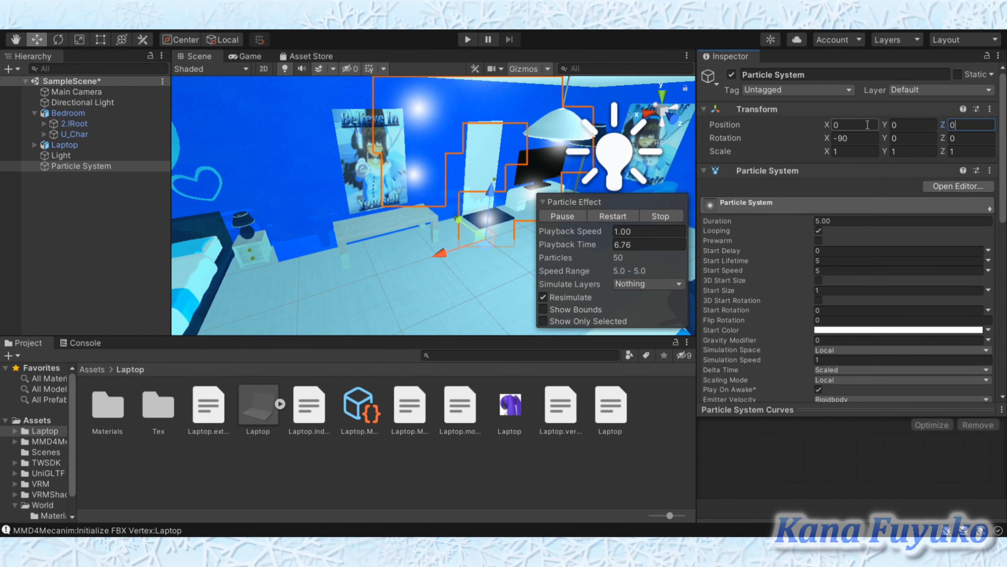
Set the particle system's Start Lifetime to 6.69 and its Start Size to 500
{"action": "right_click_drag", "start_coordinate": [454, 200], "coordinate": [595, 317]}
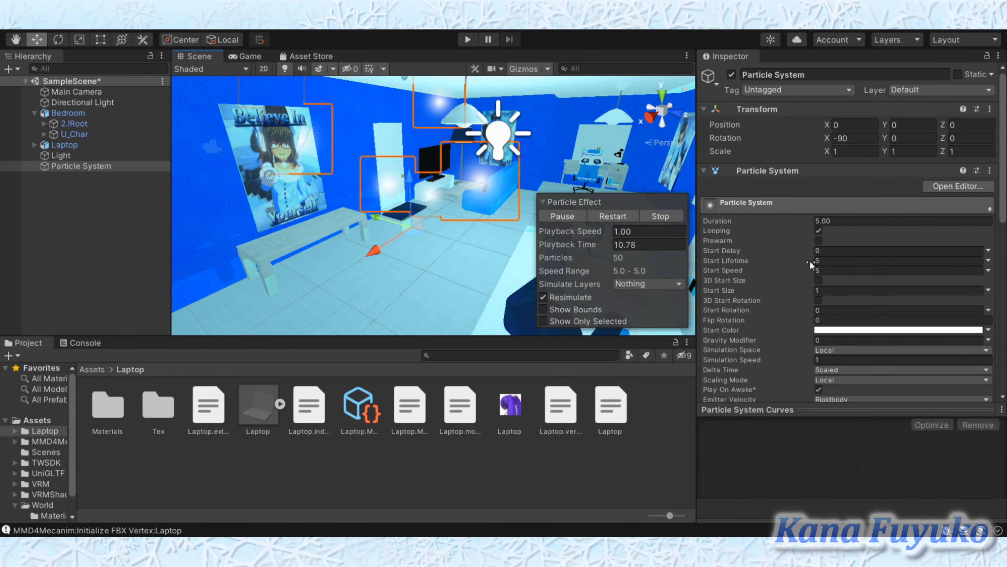
{"action": "left_click_drag", "start_coordinate": [745, 259], "coordinate": [786, 262]}
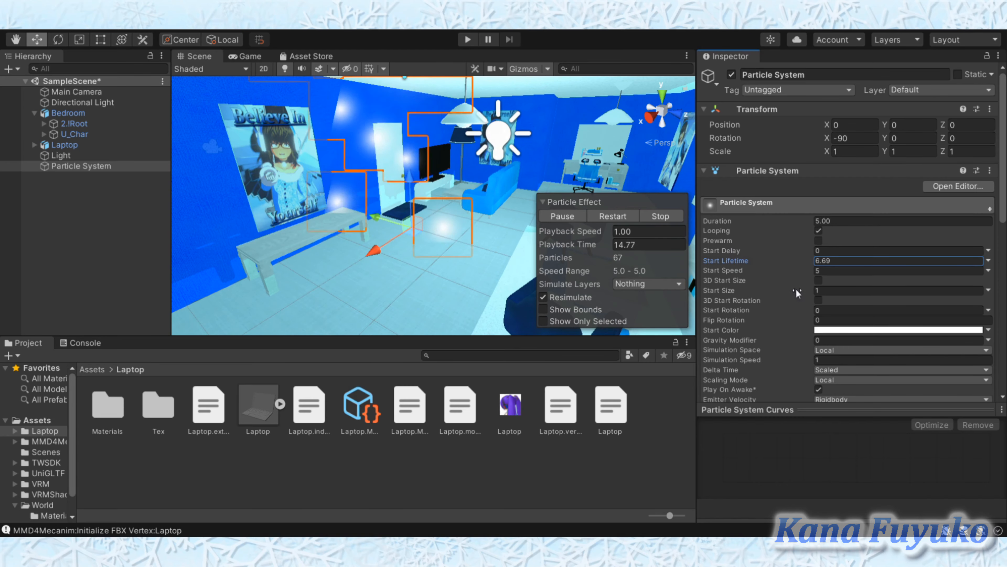
{"action": "type", "text": "500"}
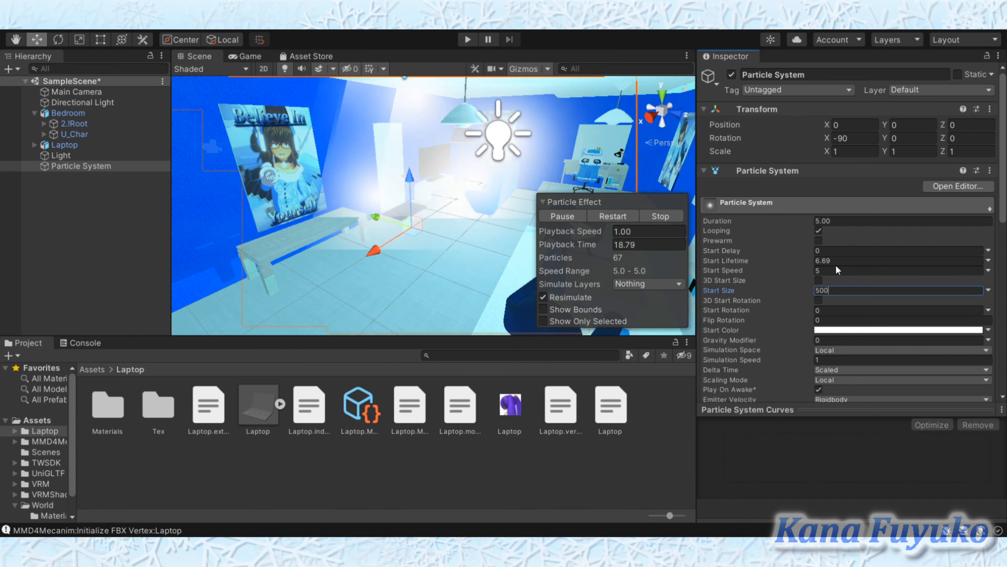
Set the particle system's Start Speed to 3 and its Start Rotation to 2
{"action": "left_click", "coordinate": [834, 271]}
{"action": "type", "text": "50"}
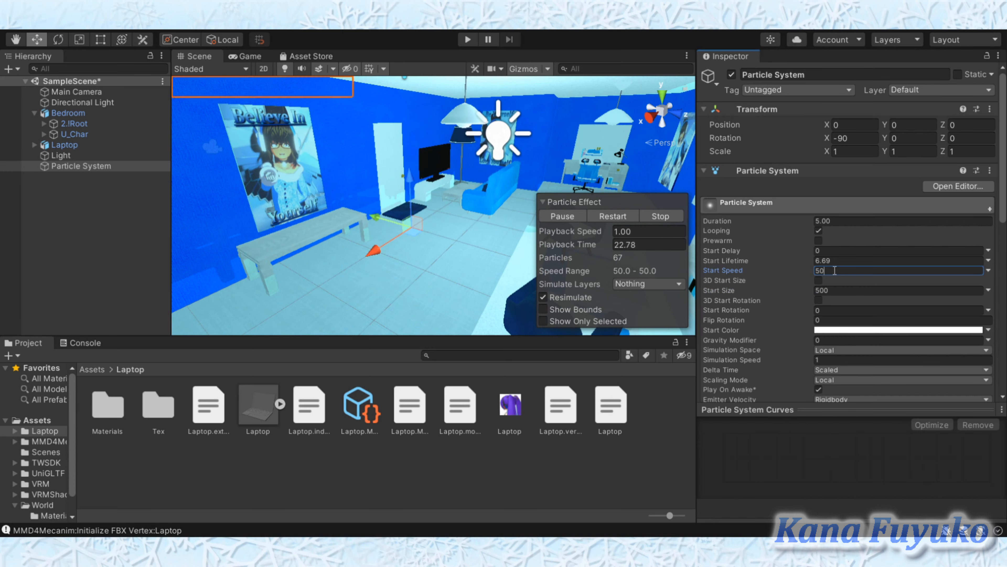
{"action": "type", "text": "3"}
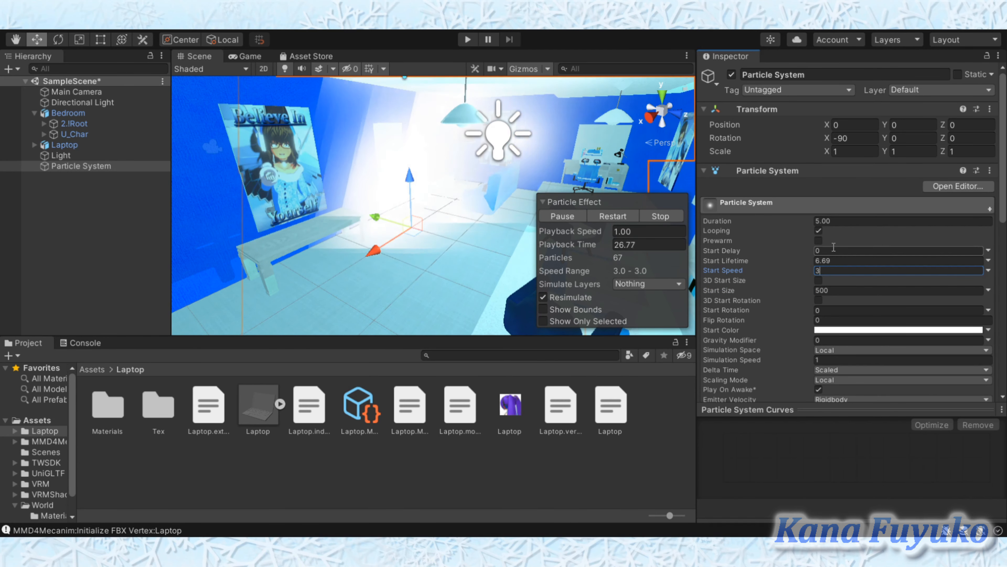
{"action": "left_click", "coordinate": [841, 309]}
{"action": "type", "text": "2"}
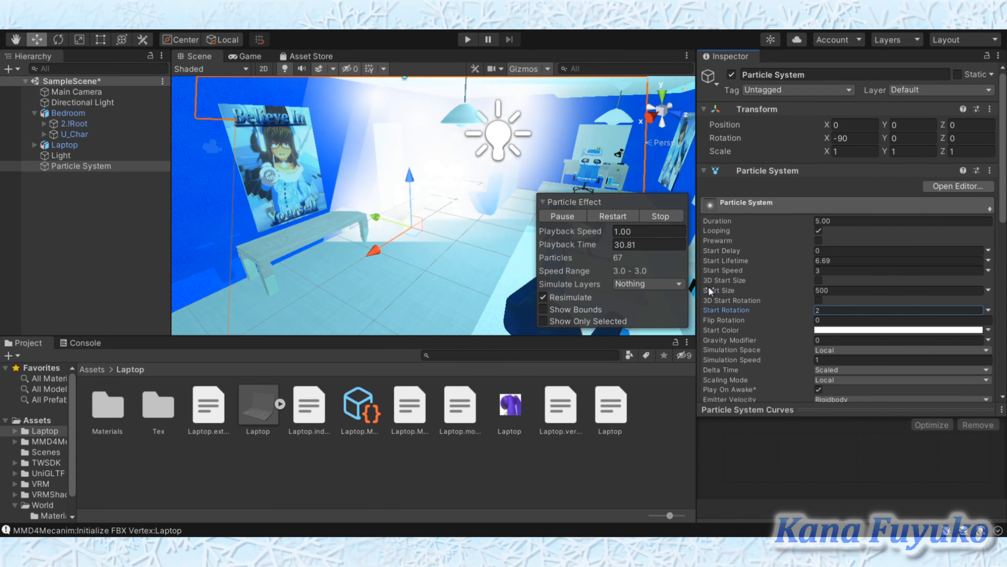
Move the particle system along the Z axis to about 1.67, further into the room
{"action": "right_click_drag", "start_coordinate": [360, 234], "coordinate": [342, 120]}
{"action": "key", "text": "s"}
{"action": "key", "text": "w"}
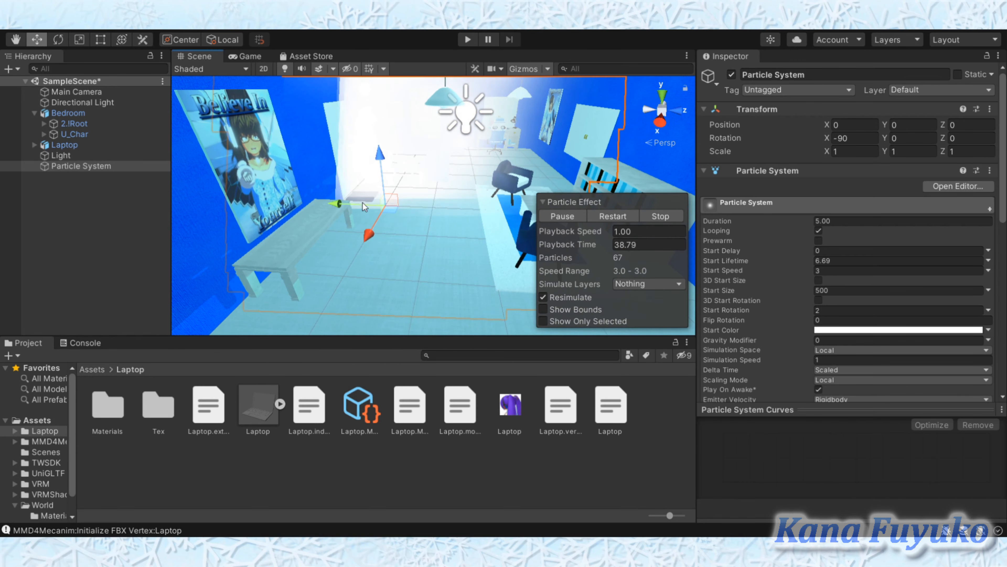
{"action": "left_click_drag", "start_coordinate": [348, 203], "coordinate": [403, 281]}
{"action": "right_click_drag", "start_coordinate": [402, 280], "coordinate": [797, 241]}
{"action": "key", "text": "s"}
{"action": "key", "text": "d"}
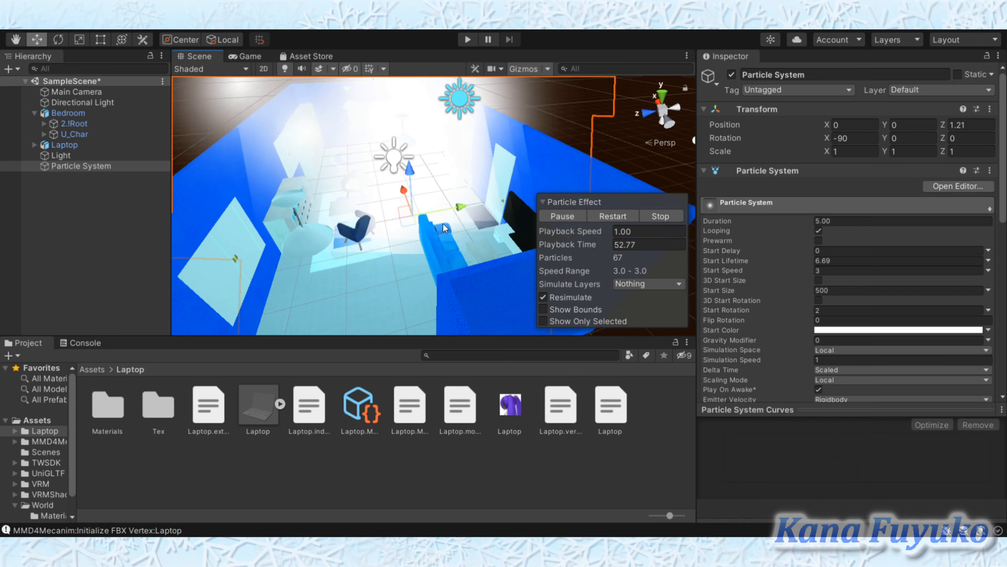
{"action": "right_click_drag", "start_coordinate": [511, 261], "coordinate": [379, 209]}
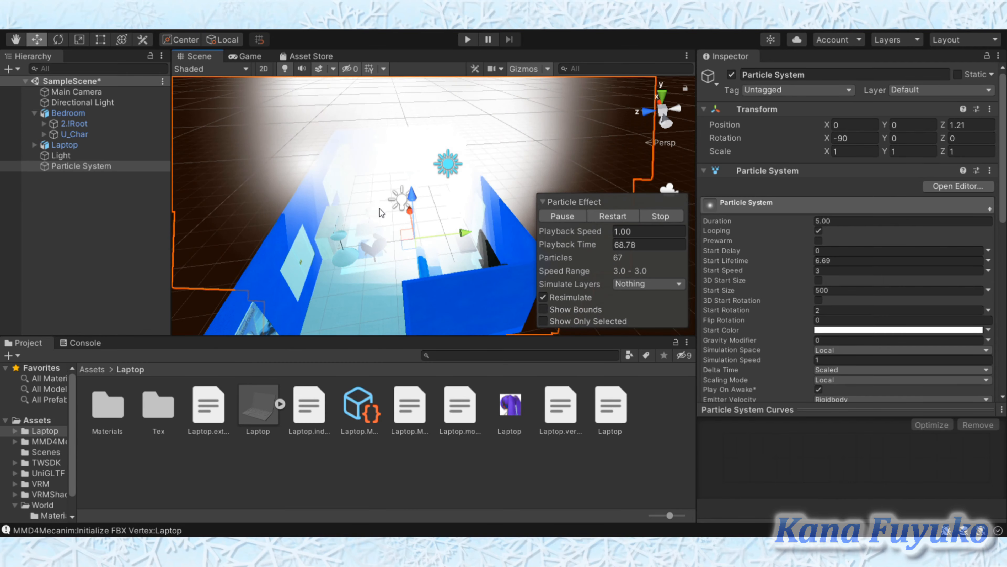
{"action": "right_click_drag", "start_coordinate": [374, 205], "coordinate": [459, 214]}
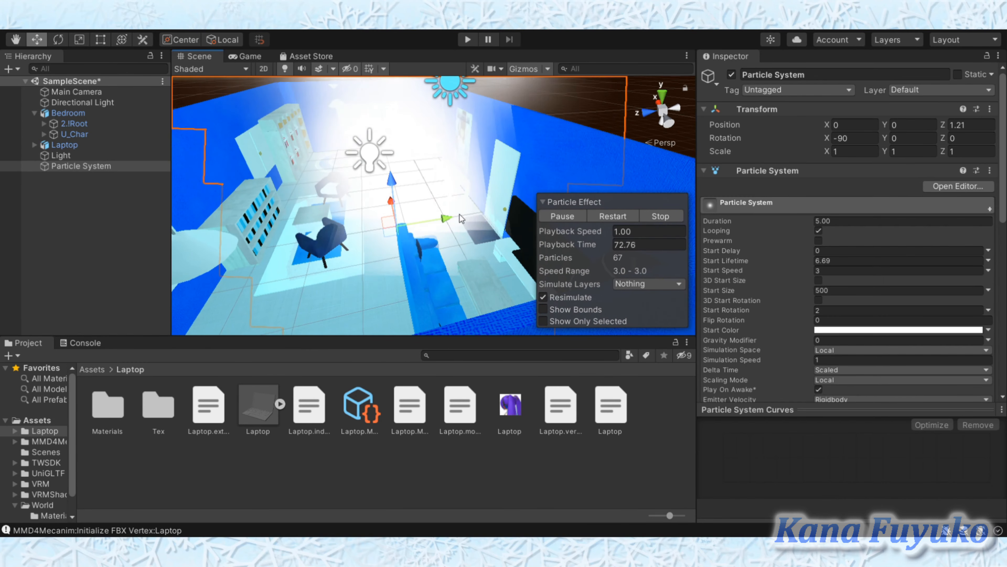
{"action": "left_click_drag", "start_coordinate": [440, 218], "coordinate": [412, 279]}
{"action": "right_click_drag", "start_coordinate": [412, 279], "coordinate": [934, 227]}
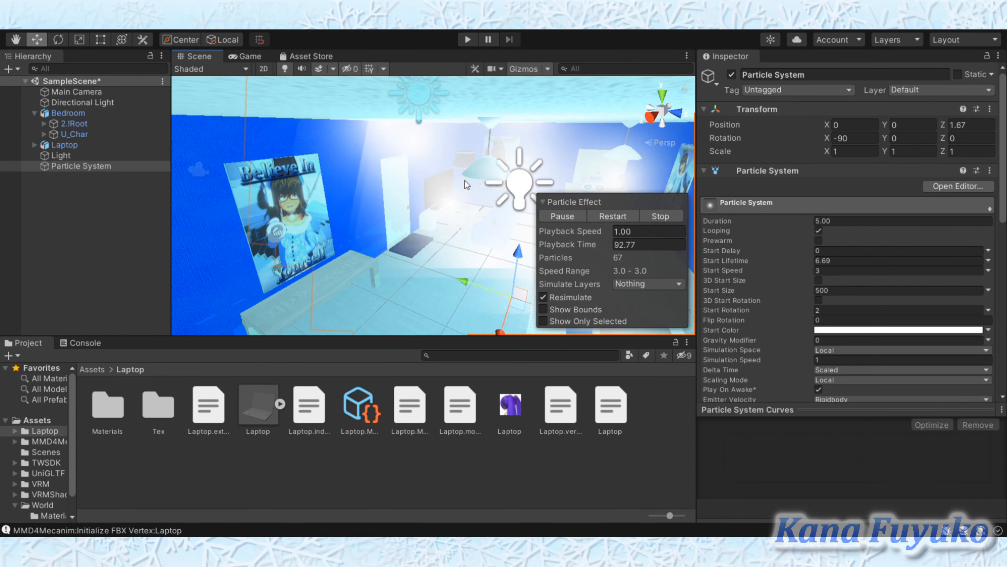
Examine how far the particle glow spreads over the bedroom from inside, outside and above the walls
{"action": "scroll", "coordinate": [468, 183], "scroll_direction": "down", "scroll_amount": 6}
{"action": "right_click_drag", "start_coordinate": [475, 190], "coordinate": [514, 135]}
{"action": "key", "text": "w"}
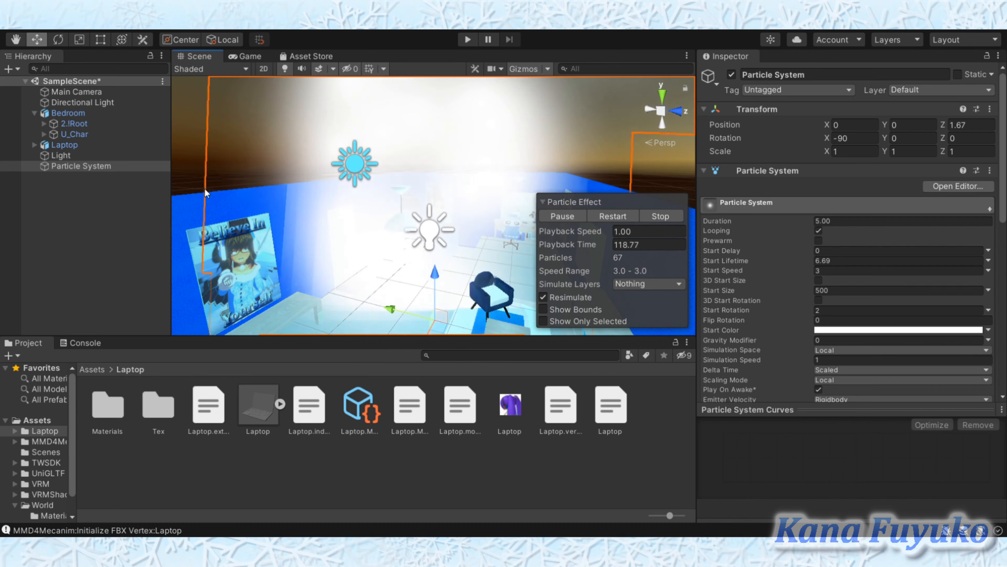
{"action": "left_click", "coordinate": [95, 216]}
{"action": "right_click_drag", "start_coordinate": [476, 190], "coordinate": [262, 233]}
{"action": "key", "text": "d"}
{"action": "left_click", "coordinate": [113, 217]}
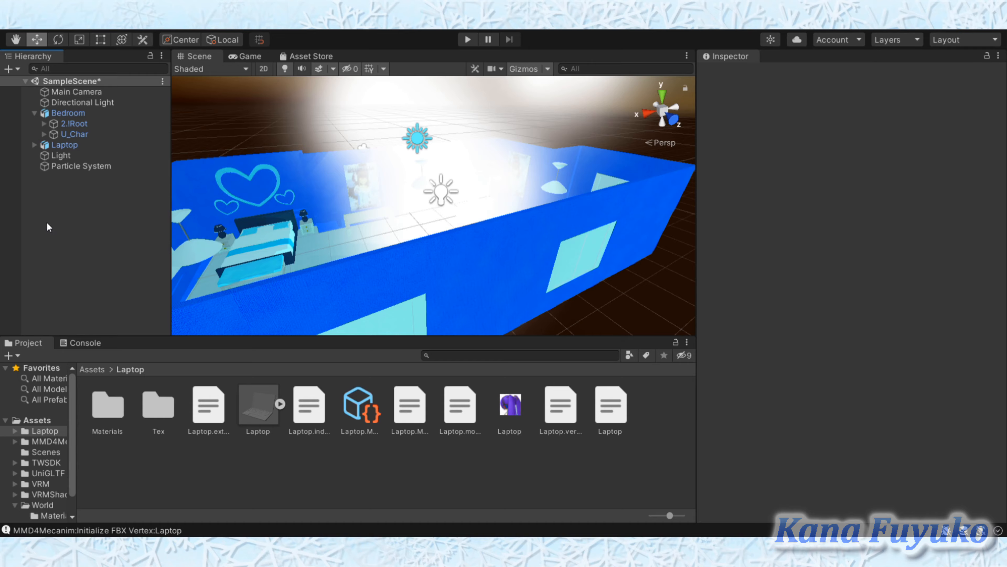
{"action": "right_click_drag", "start_coordinate": [420, 272], "coordinate": [132, 291]}
{"action": "key", "text": "w"}
{"action": "key", "text": "s"}
{"action": "key", "text": "d"}
{"action": "key", "text": "w"}
{"action": "key", "text": "a"}
{"action": "key", "text": "s"}
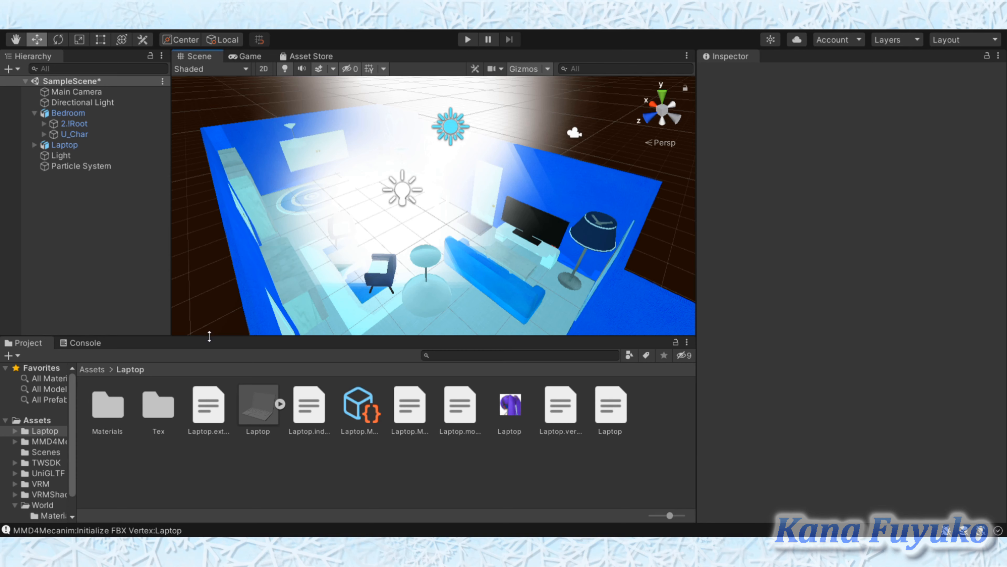
Select the laptop on the desk and add the Play Button script to it
{"action": "right_click_drag", "start_coordinate": [361, 209], "coordinate": [524, 257]}
{"action": "key", "text": "a"}
{"action": "key", "text": "s"}
{"action": "key", "text": "w"}
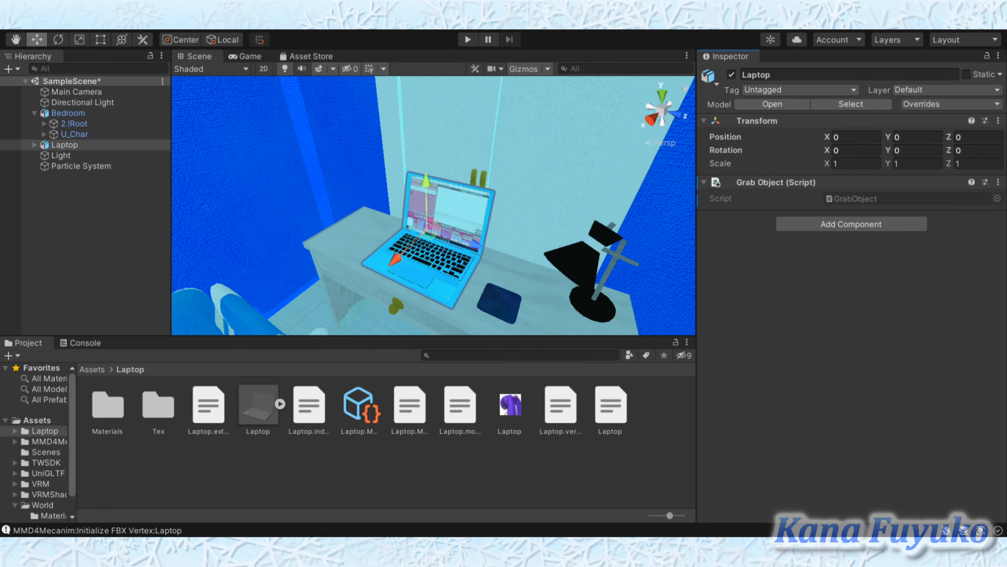
{"action": "right_click_drag", "start_coordinate": [566, 219], "coordinate": [690, 66]}
{"action": "right_click_drag", "start_coordinate": [538, 205], "coordinate": [544, 220]}
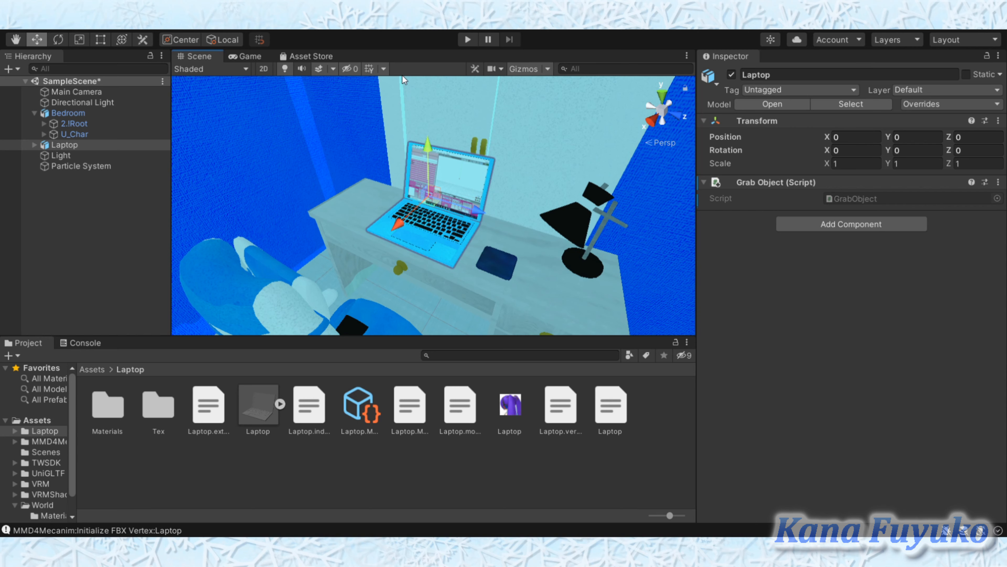
{"action": "right_click_drag", "start_coordinate": [454, 206], "coordinate": [444, 181]}
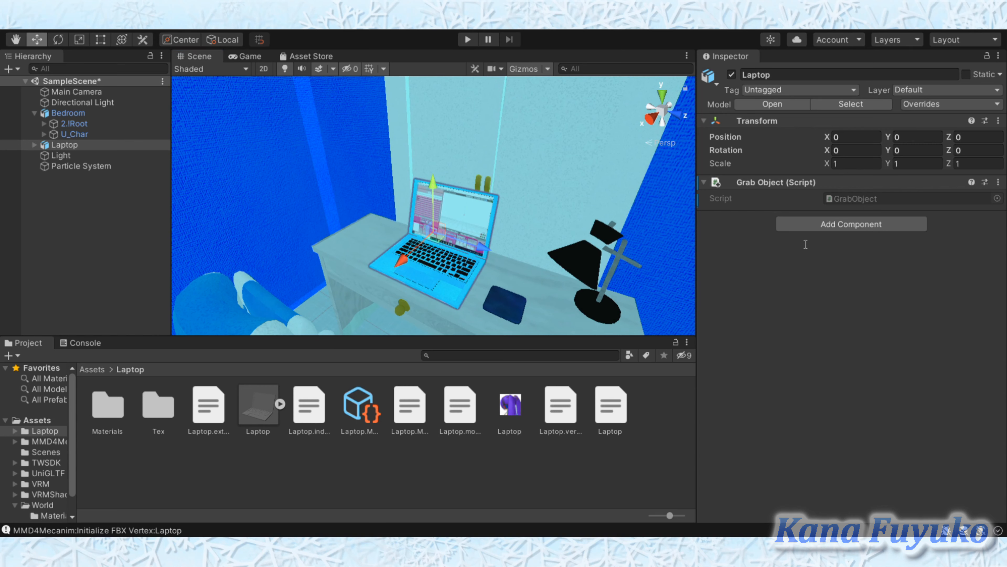
{"action": "left_click", "coordinate": [821, 272]}
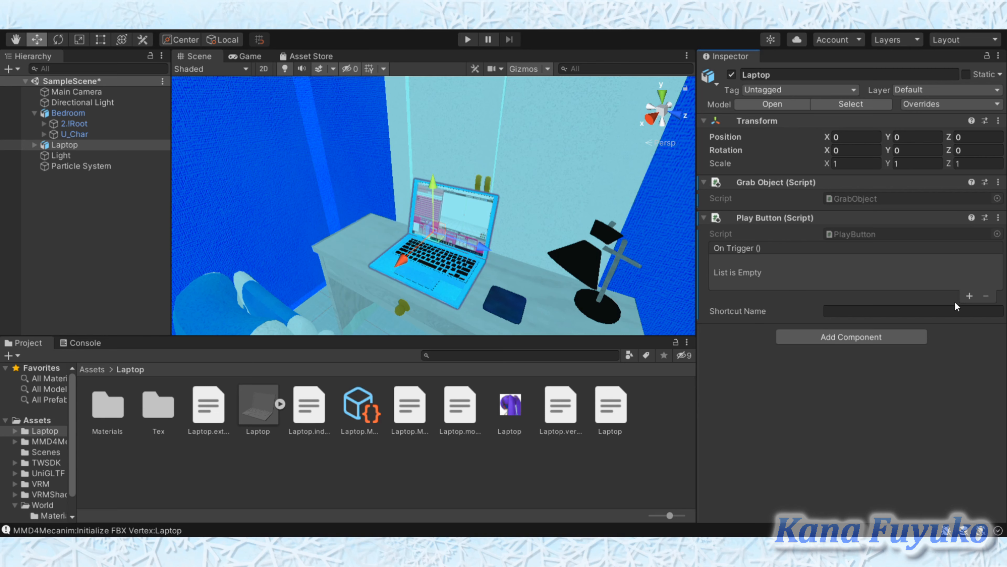
Add an empty entry to the On Trigger list of the laptop's Play Button script
{"action": "left_click", "coordinate": [970, 296]}
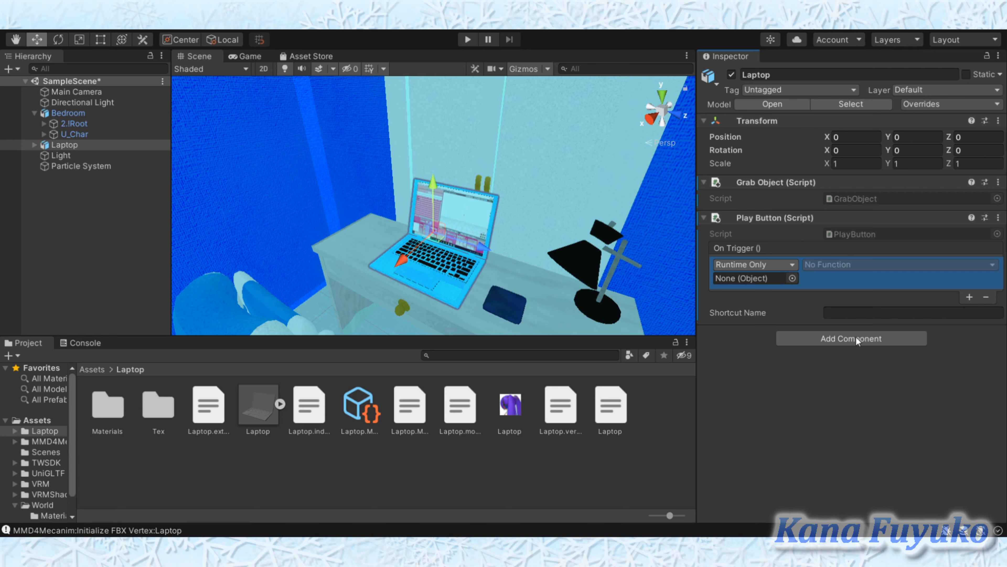
{"action": "left_click", "coordinate": [849, 264]}
{"action": "left_click", "coordinate": [795, 281]}
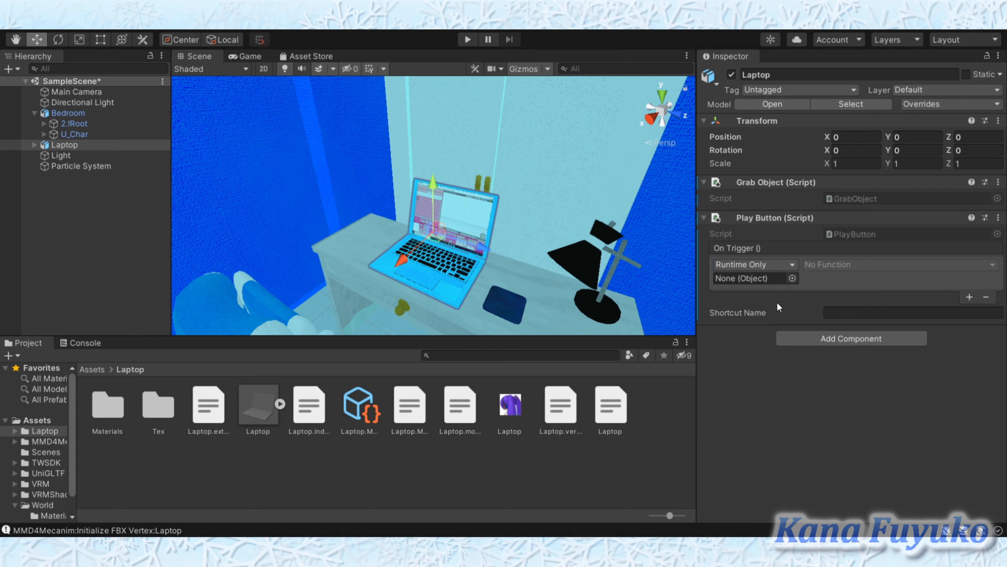
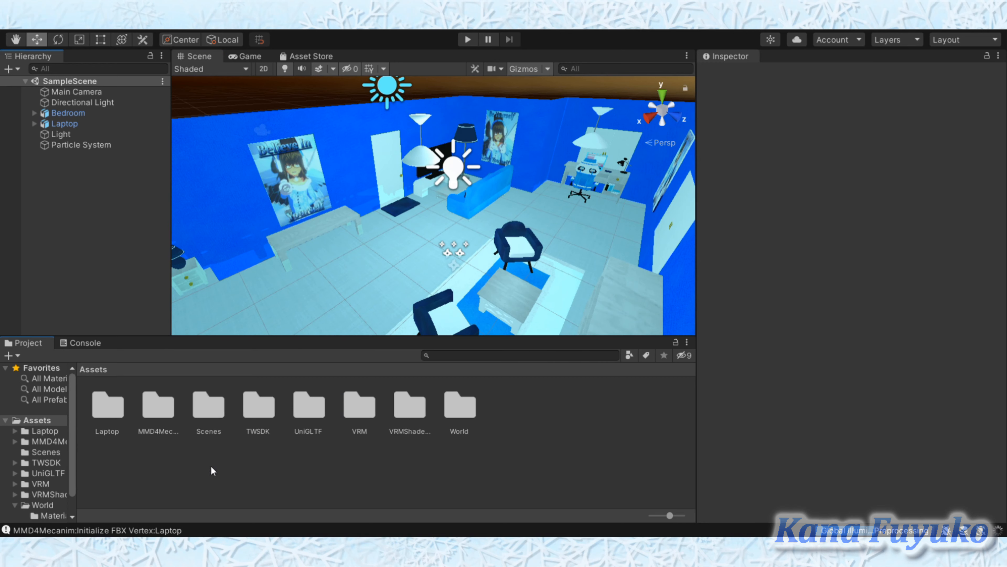
Create a folder named Avatar in Assets and open it
{"action": "left_click", "coordinate": [211, 466]}
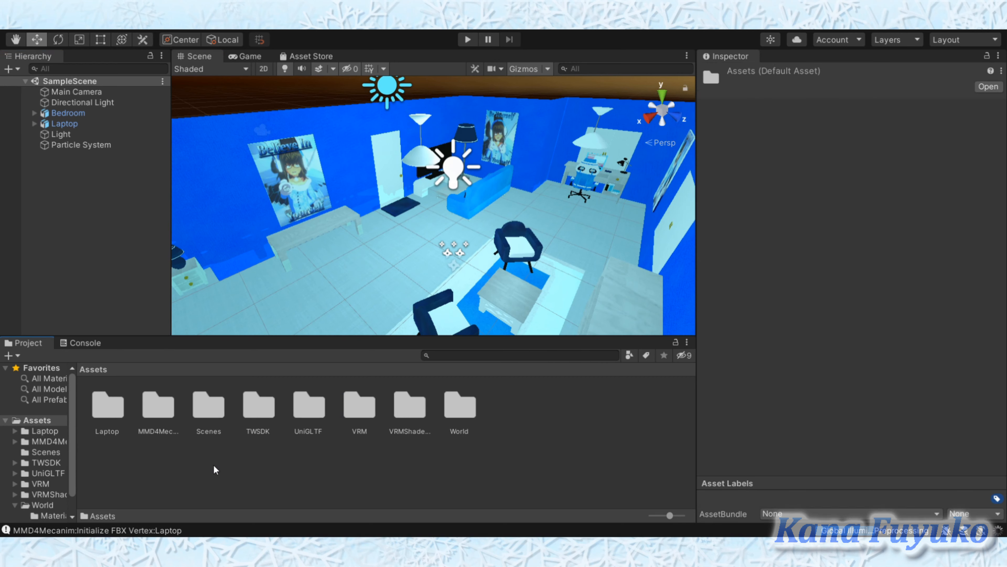
{"action": "left_click", "coordinate": [427, 119]}
{"action": "type", "text": "Av"}
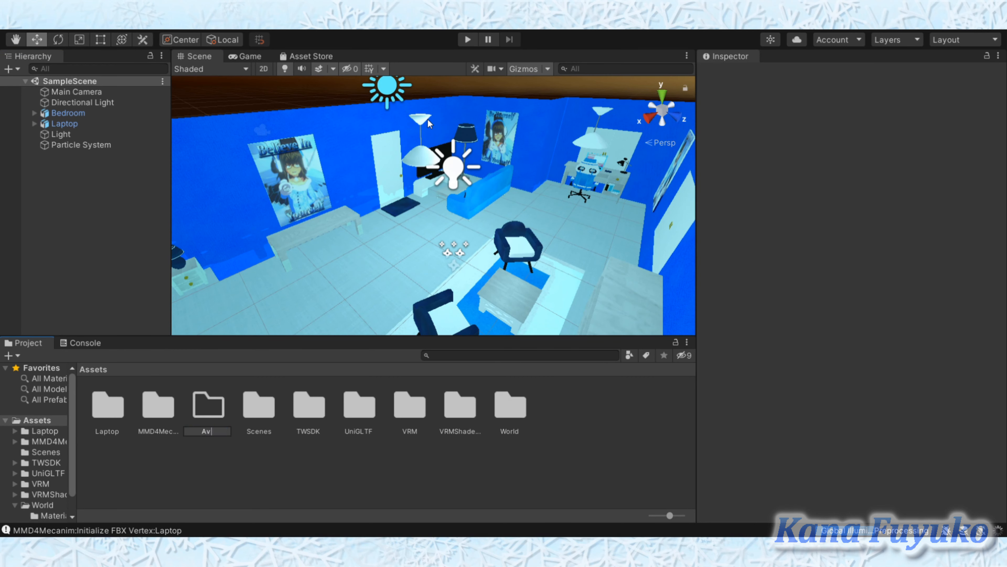
{"action": "type", "text": "atar"}
{"action": "key", "text": "Return"}
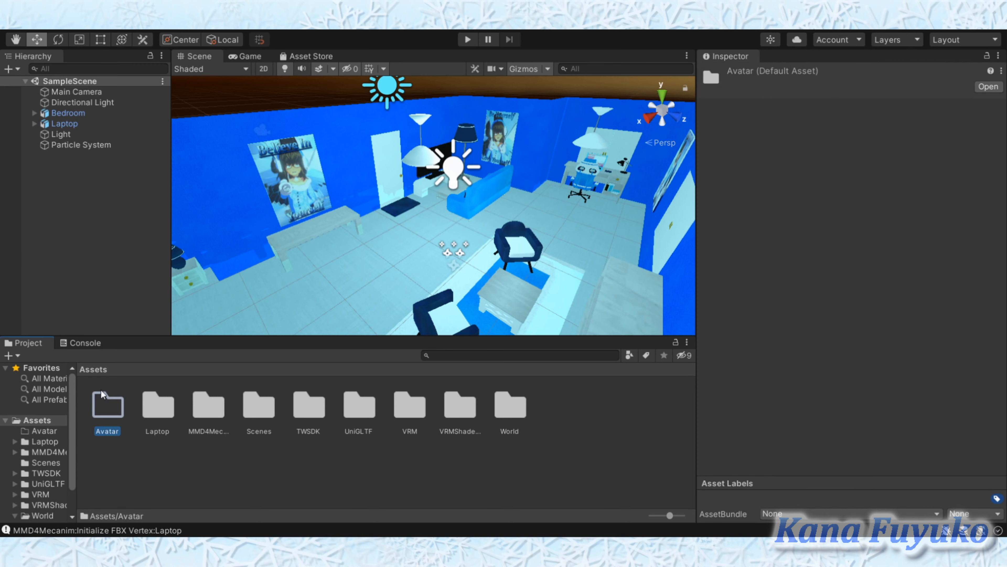
{"action": "double_click", "coordinate": [104, 415]}
{"action": "left_click", "coordinate": [253, 453]}
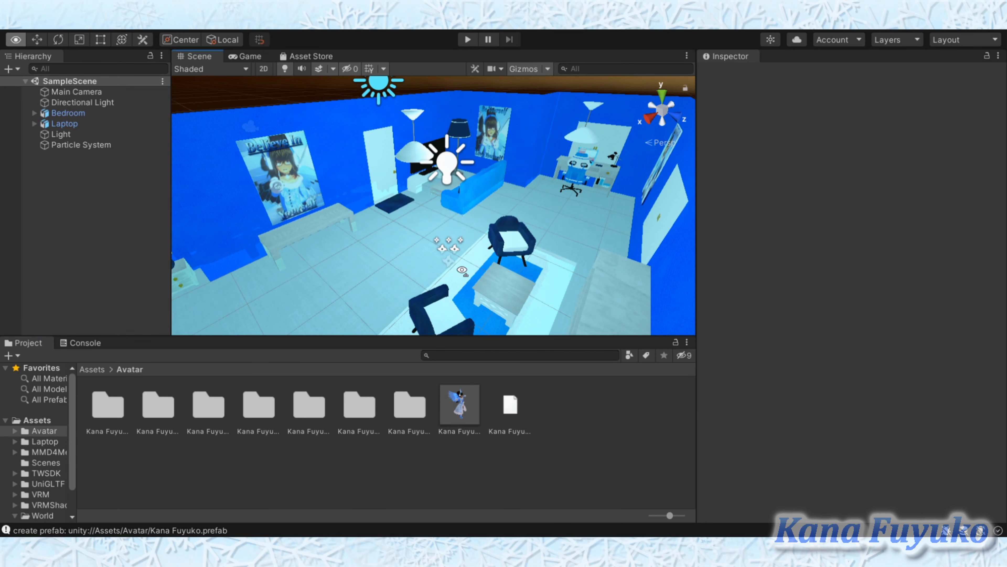
Place the avatar prefab from the Avatar folder in the scene and compare its size with the door and furniture
{"action": "left_click", "coordinate": [462, 409]}
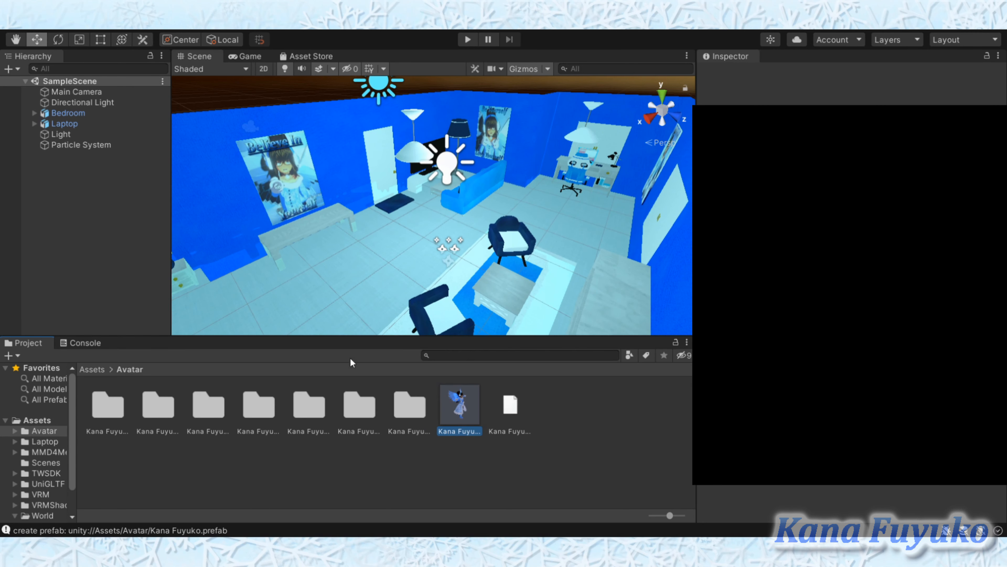
{"action": "left_click_drag", "start_coordinate": [116, 254], "coordinate": [108, 232]}
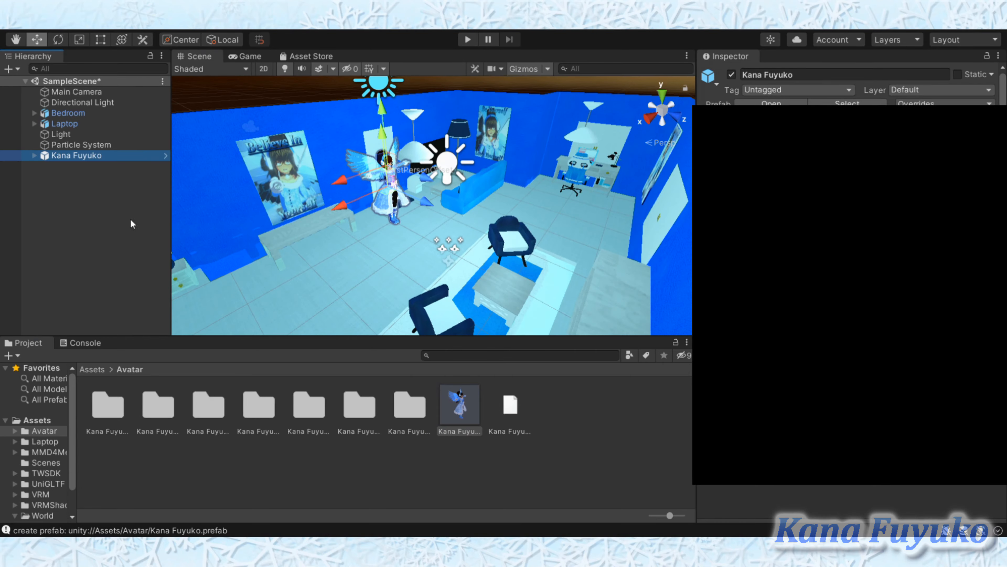
{"action": "right_click_drag", "start_coordinate": [403, 219], "coordinate": [374, 184]}
{"action": "key", "text": "w"}
{"action": "key", "text": "s"}
{"action": "key", "text": "w"}
{"action": "key", "text": "s"}
{"action": "key", "text": "w"}
{"action": "key", "text": "s"}
{"action": "key", "text": "a"}
{"action": "key", "text": "w"}
{"action": "key", "text": "d"}
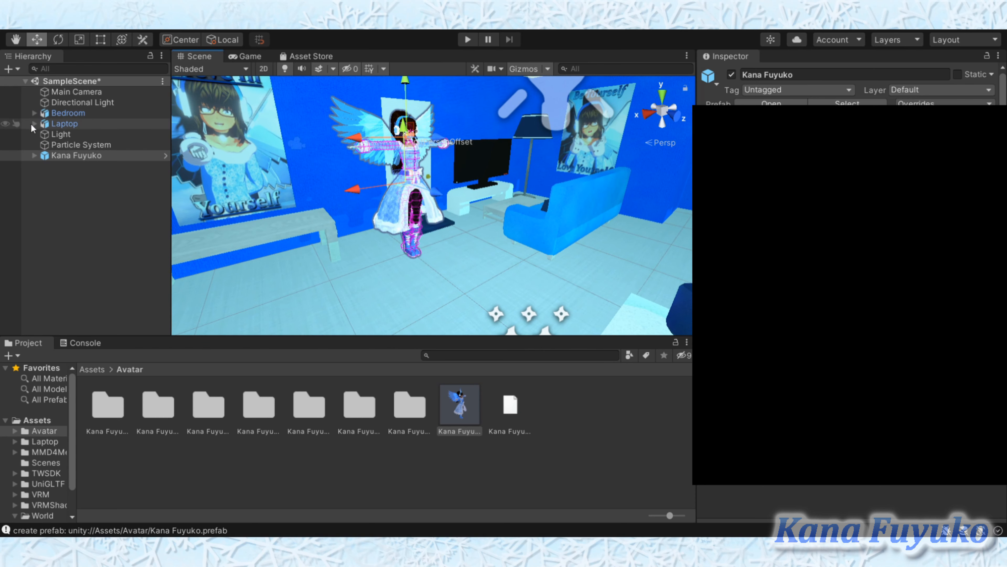
Try scaling the Bedroom model uniformly against the avatar's height
{"action": "left_click", "coordinate": [84, 114]}
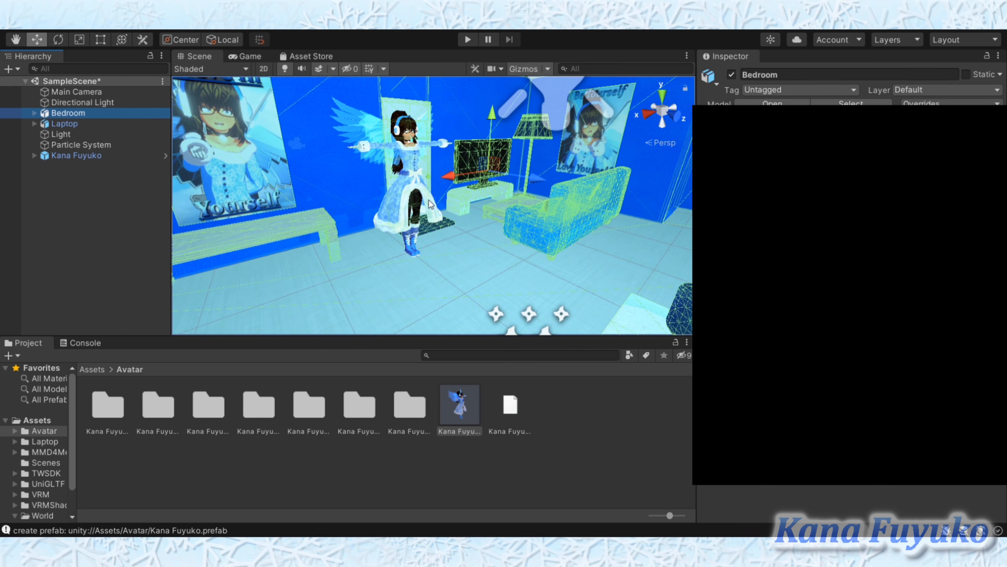
{"action": "key", "text": "r"}
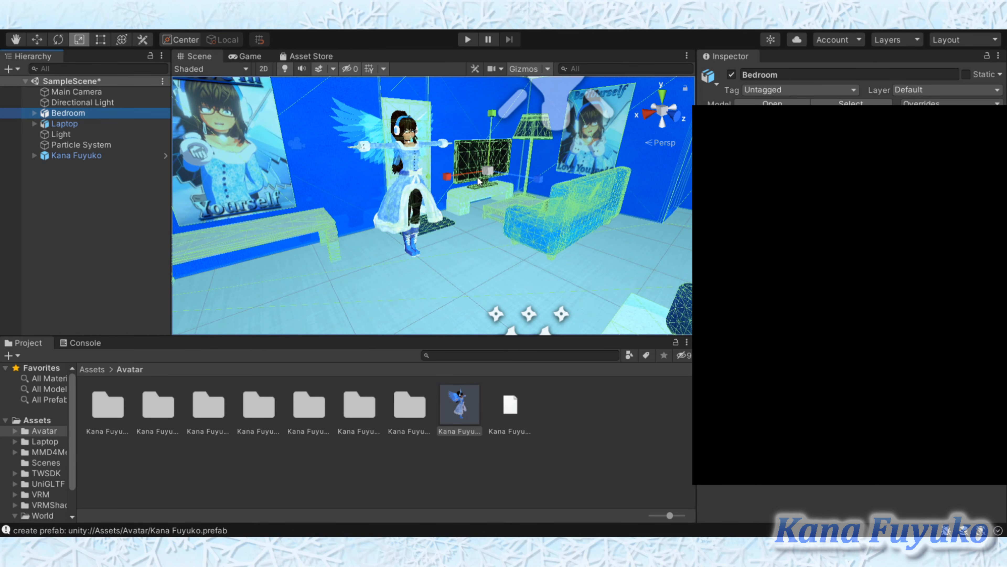
{"action": "left_click_drag", "start_coordinate": [496, 172], "coordinate": [460, 203]}
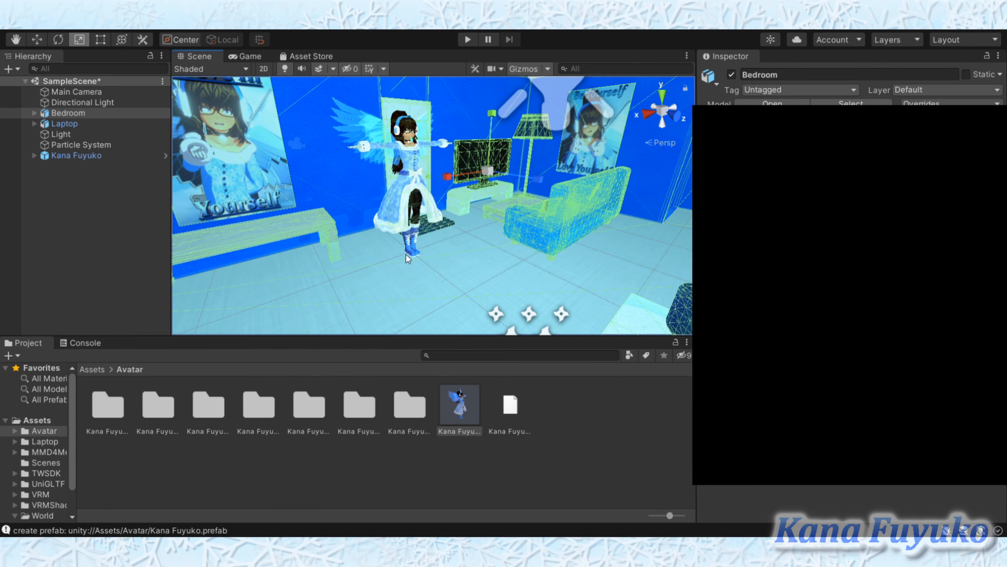
Check the avatar from the front beside the door and delete it from the scene
{"action": "right_click_drag", "start_coordinate": [406, 255], "coordinate": [309, 233]}
{"action": "key", "text": "d"}
{"action": "key", "text": "w"}
{"action": "left_click", "coordinate": [106, 155]}
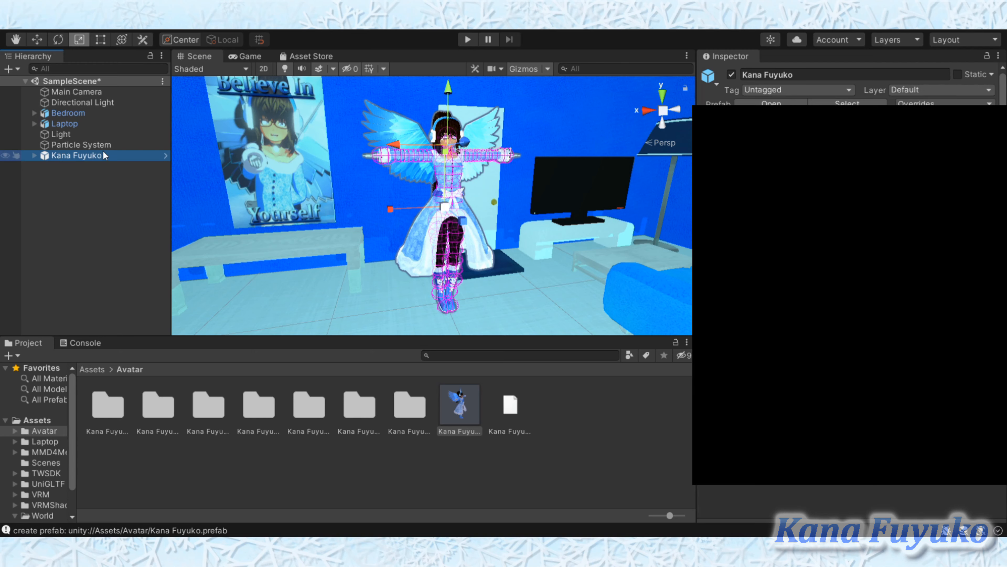
{"action": "key", "text": "Delete"}
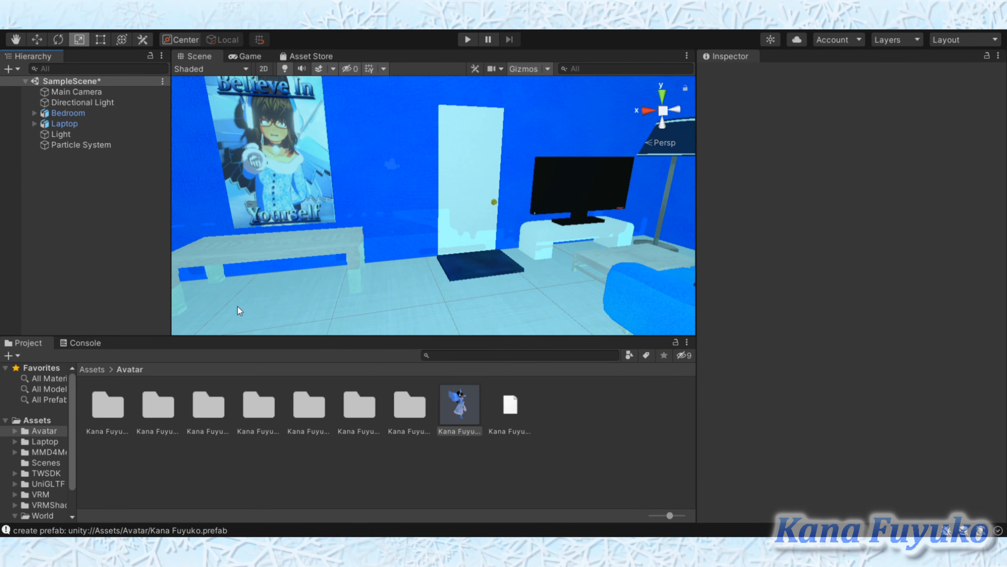
{"action": "right_click_drag", "start_coordinate": [290, 211], "coordinate": [529, 286]}
{"action": "key", "text": "s"}
{"action": "key", "text": "w"}
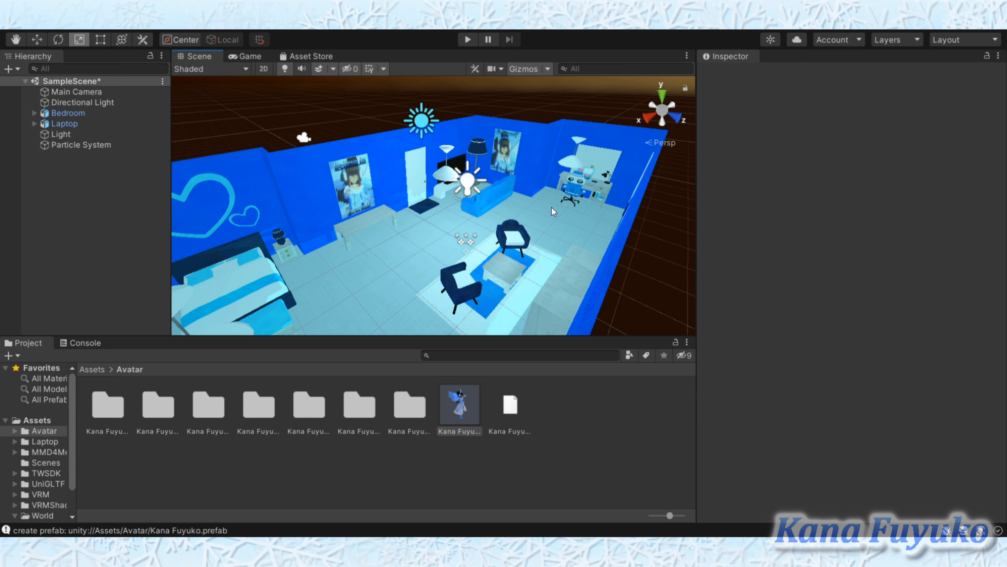
{"action": "left_click_drag", "start_coordinate": [548, 208], "coordinate": [549, 257], "text": "alt"}
{"action": "scroll", "coordinate": [452, 184], "scroll_direction": "up", "scroll_amount": 3}
{"action": "key", "text": "r"}
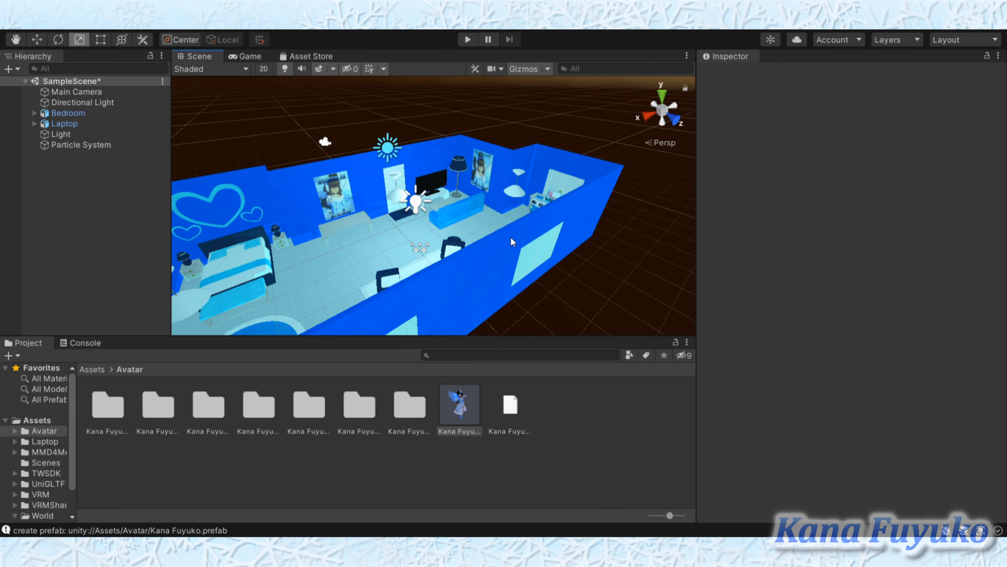
{"action": "left_click_drag", "start_coordinate": [511, 240], "coordinate": [528, 254], "text": "alt"}
{"action": "right_click_drag", "start_coordinate": [528, 253], "coordinate": [505, 201]}
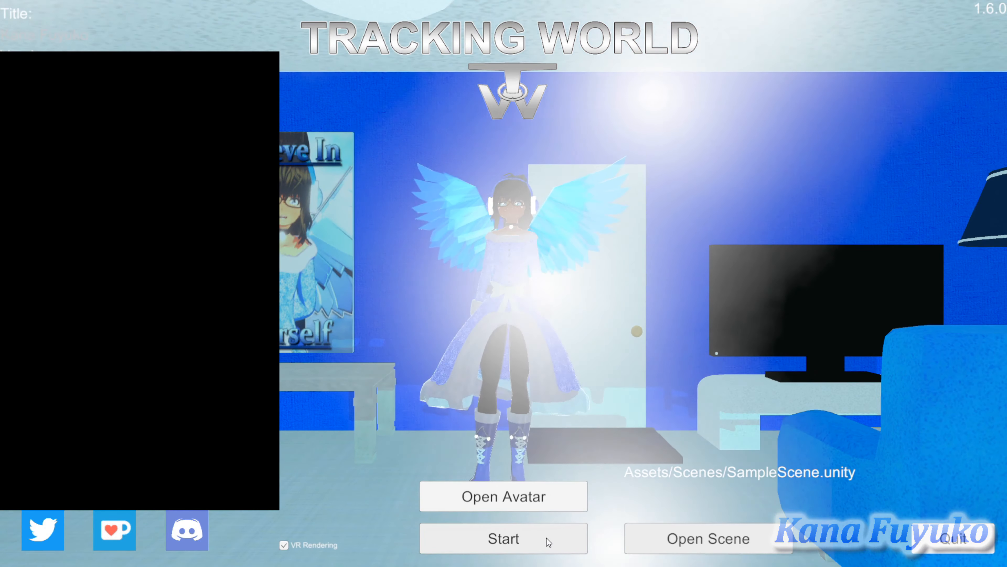
Switch to Tracking World, start SampleScene with the avatar and check the preview overlay settings
{"action": "left_click", "coordinate": [547, 538]}
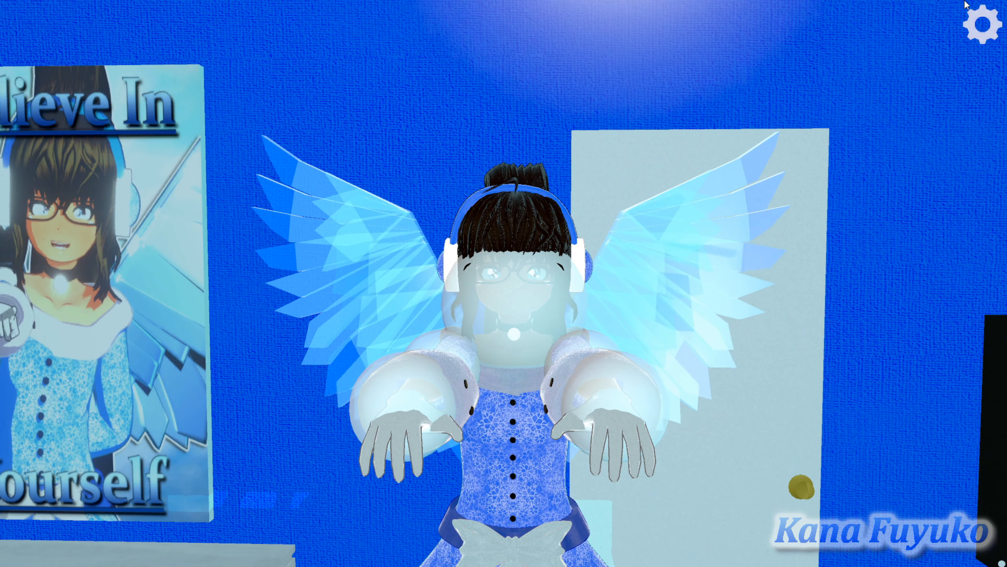
{"action": "left_click", "coordinate": [982, 24]}
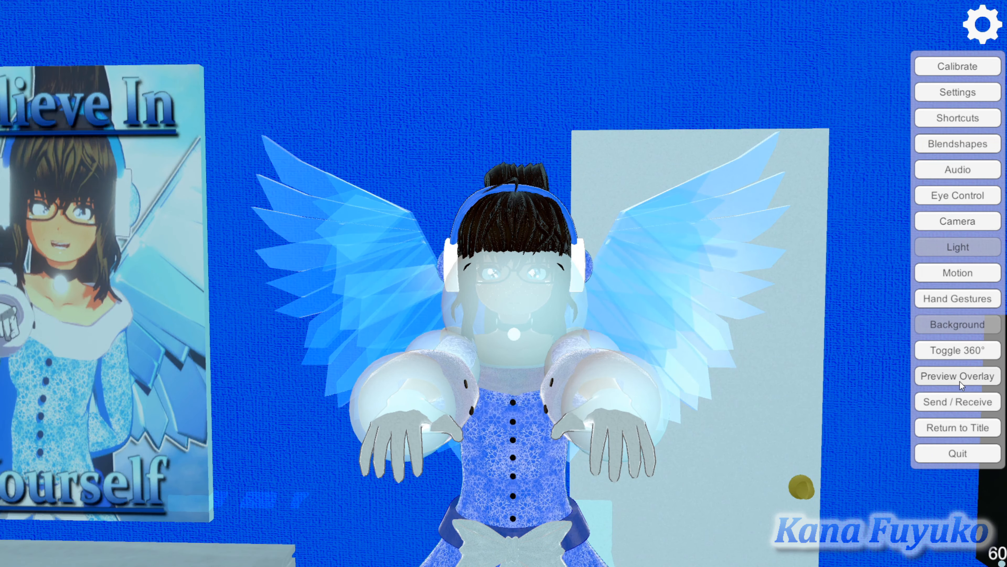
{"action": "left_click", "coordinate": [960, 381]}
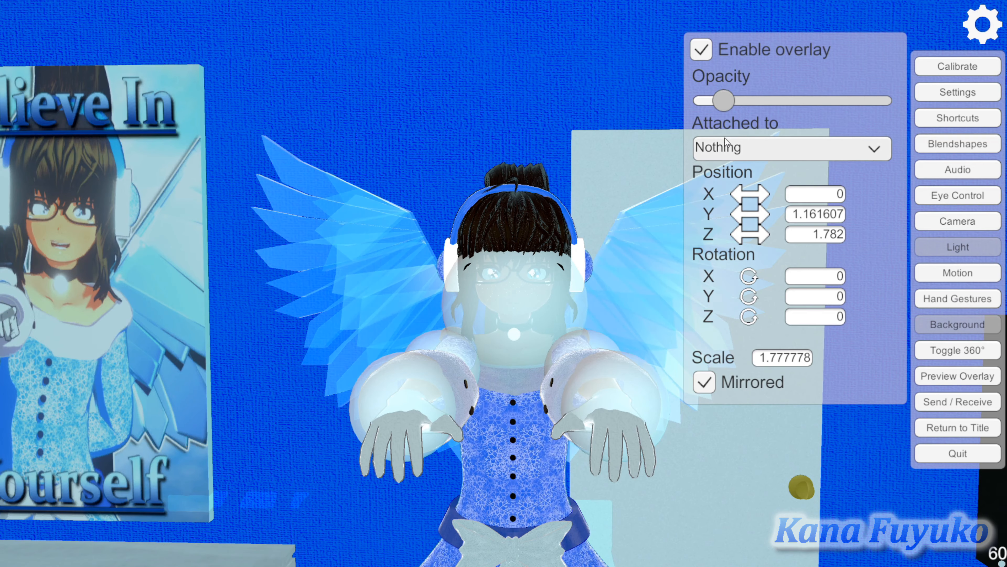
{"action": "left_click", "coordinate": [945, 379]}
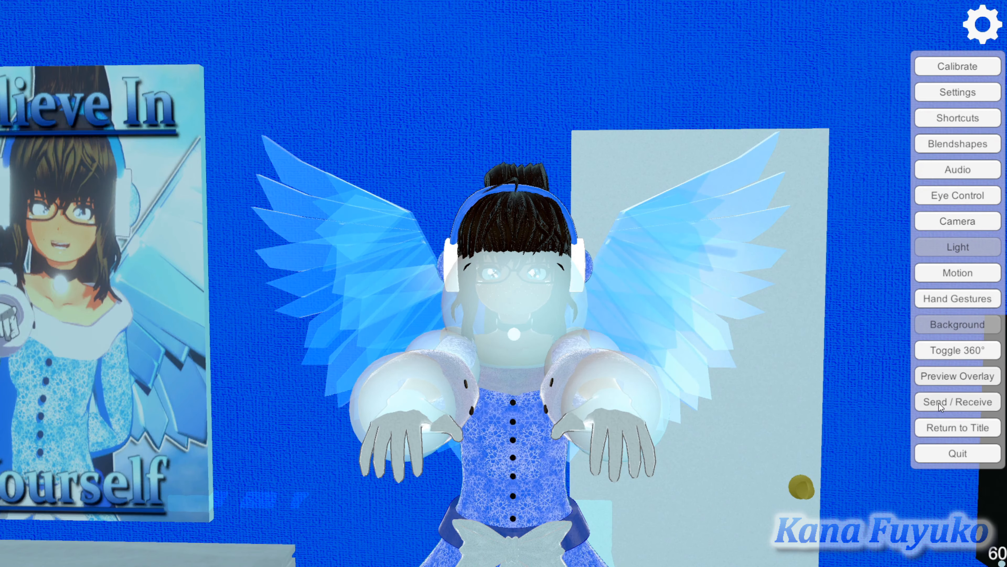
Open the send and receive settings and try enabling the sending and receiving of VMC protocol data
{"action": "left_click", "coordinate": [938, 401]}
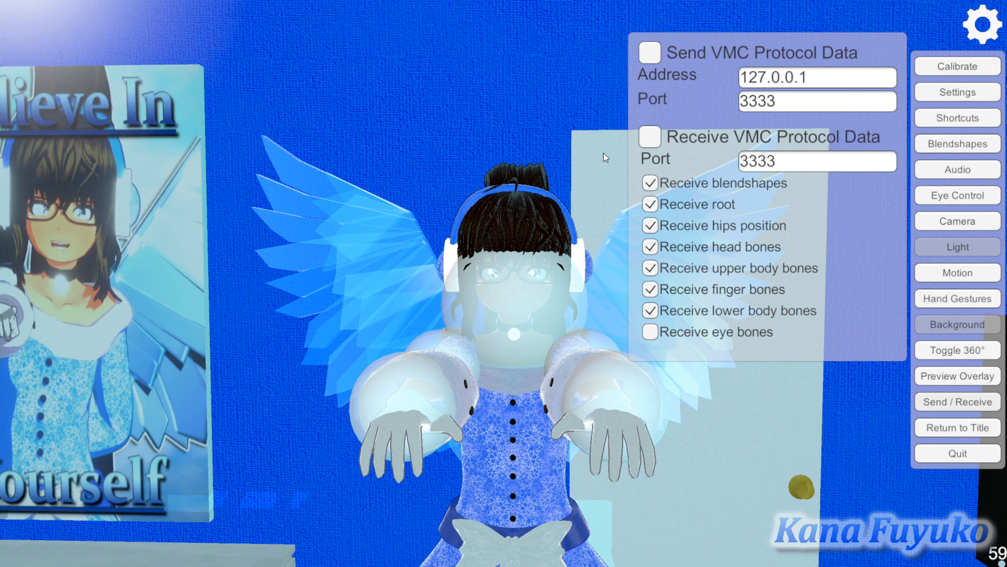
{"action": "left_click", "coordinate": [653, 55]}
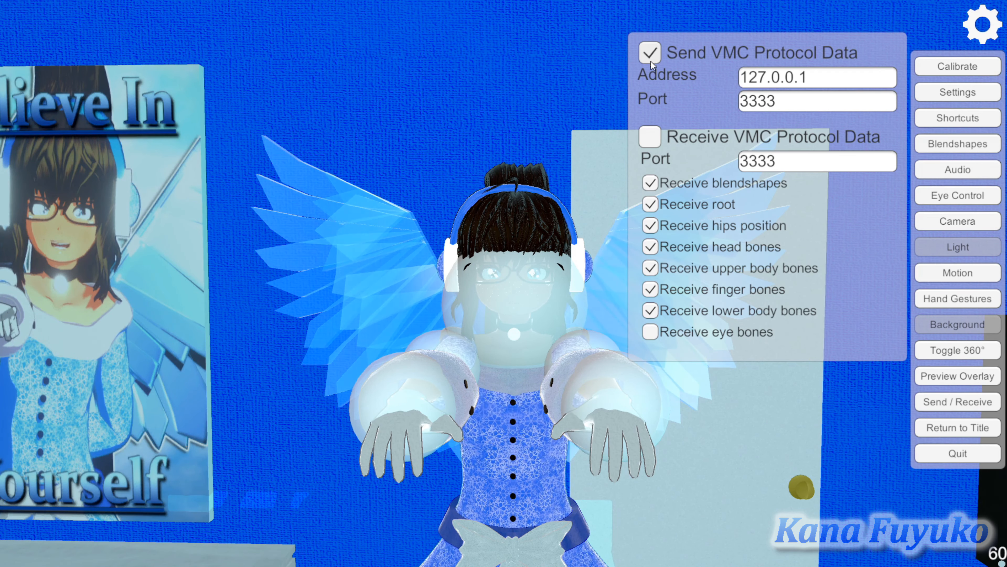
{"action": "left_click", "coordinate": [650, 135]}
{"action": "left_click", "coordinate": [650, 134]}
{"action": "left_click", "coordinate": [653, 55]}
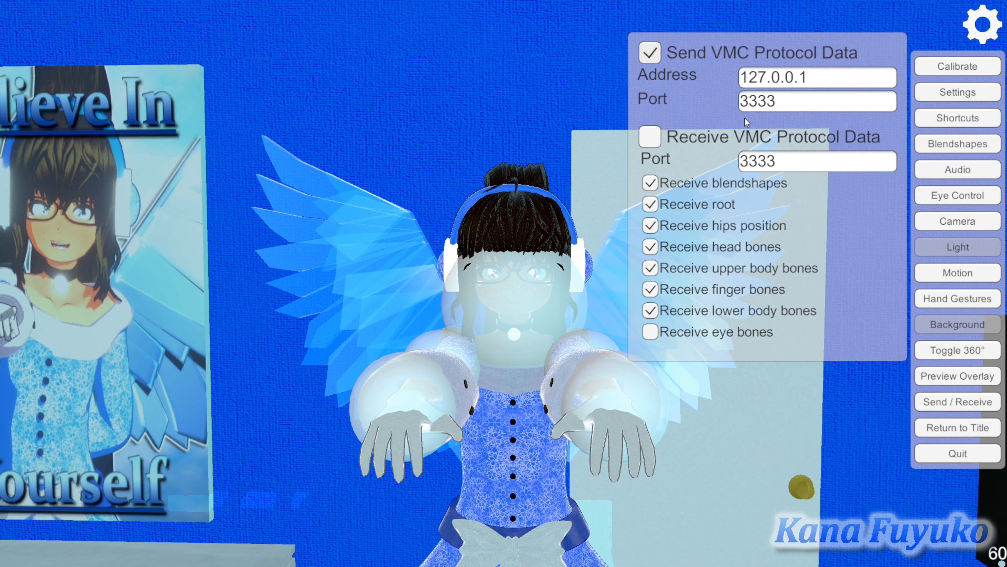
{"action": "left_click", "coordinate": [755, 106]}
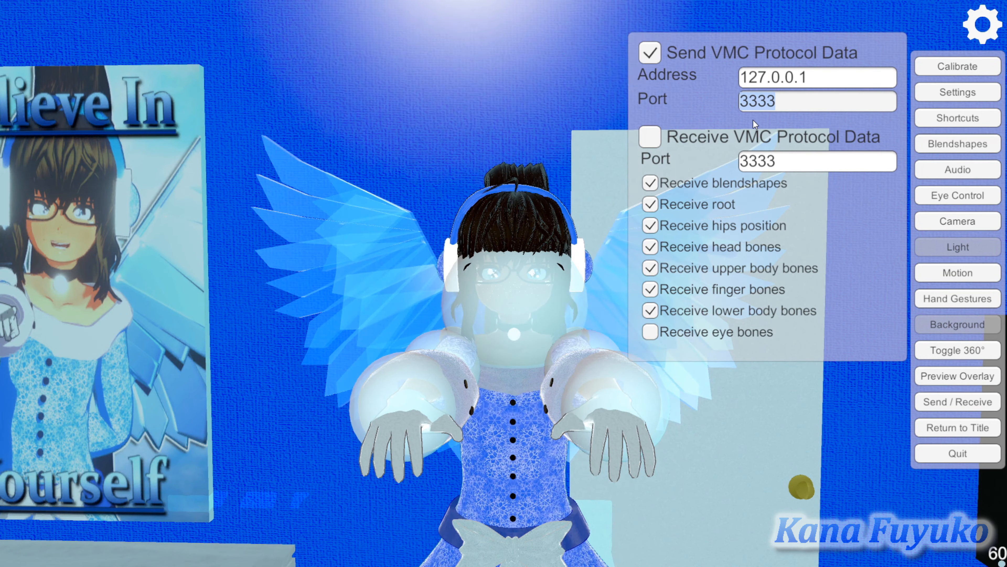
{"action": "left_click", "coordinate": [677, 96]}
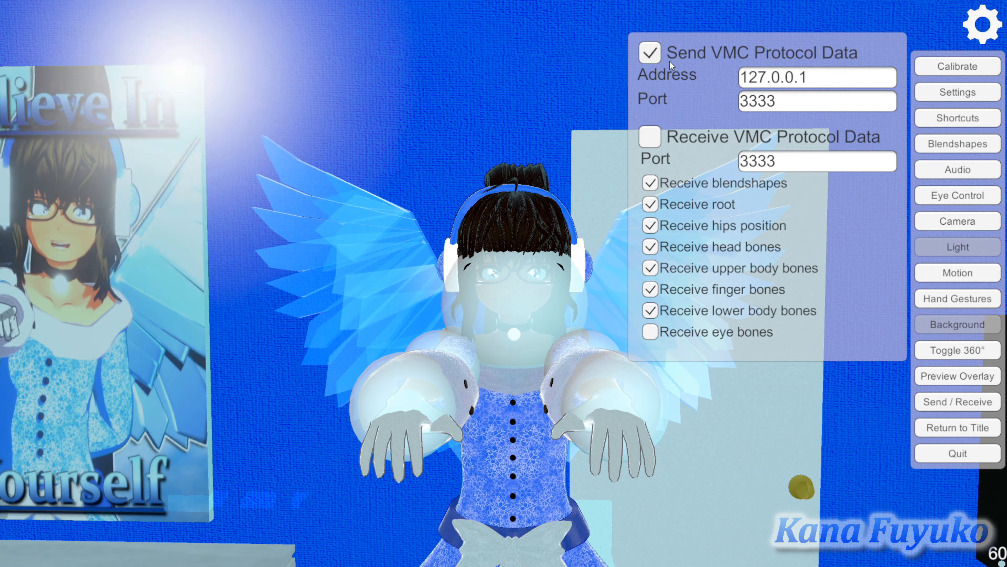
Switch from sending to receiving VMC protocol data and limit reception to blendshapes, excluding root, hips position and all bones
{"action": "left_click", "coordinate": [651, 52]}
{"action": "left_click", "coordinate": [649, 137]}
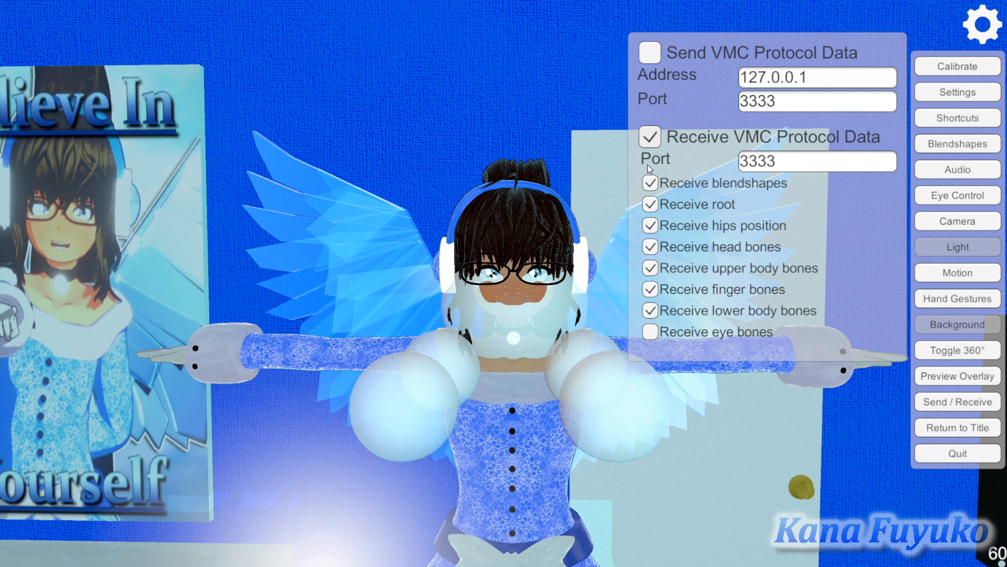
{"action": "left_click", "coordinate": [649, 204]}
{"action": "left_click", "coordinate": [650, 226]}
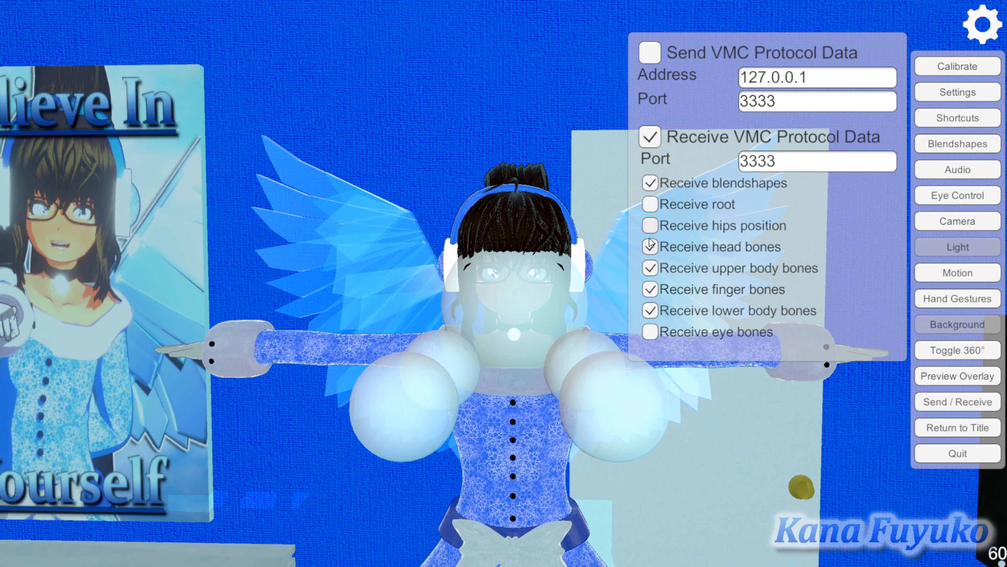
{"action": "left_click", "coordinate": [650, 246]}
{"action": "left_click", "coordinate": [649, 268]}
{"action": "left_click", "coordinate": [650, 289]}
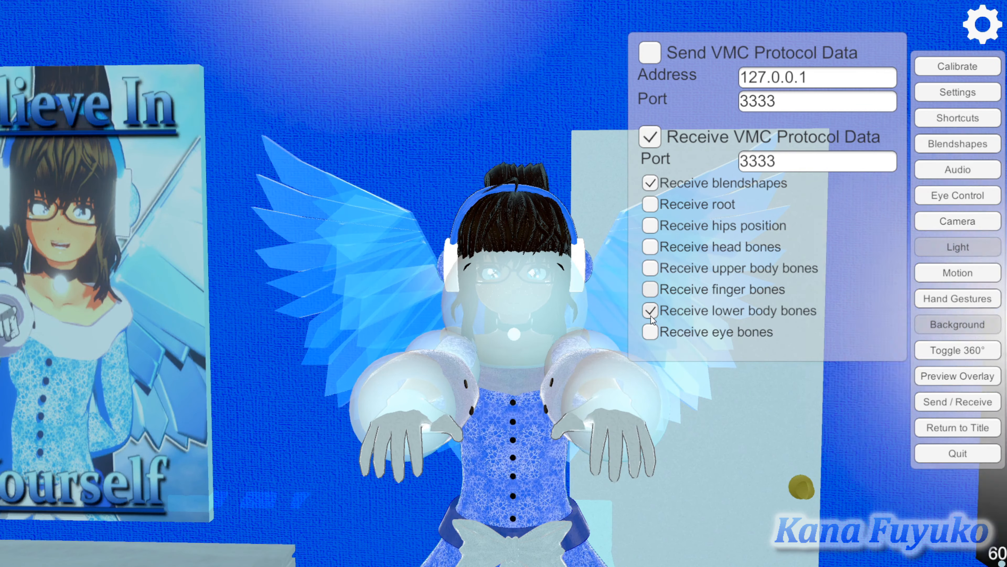
{"action": "left_click", "coordinate": [650, 311]}
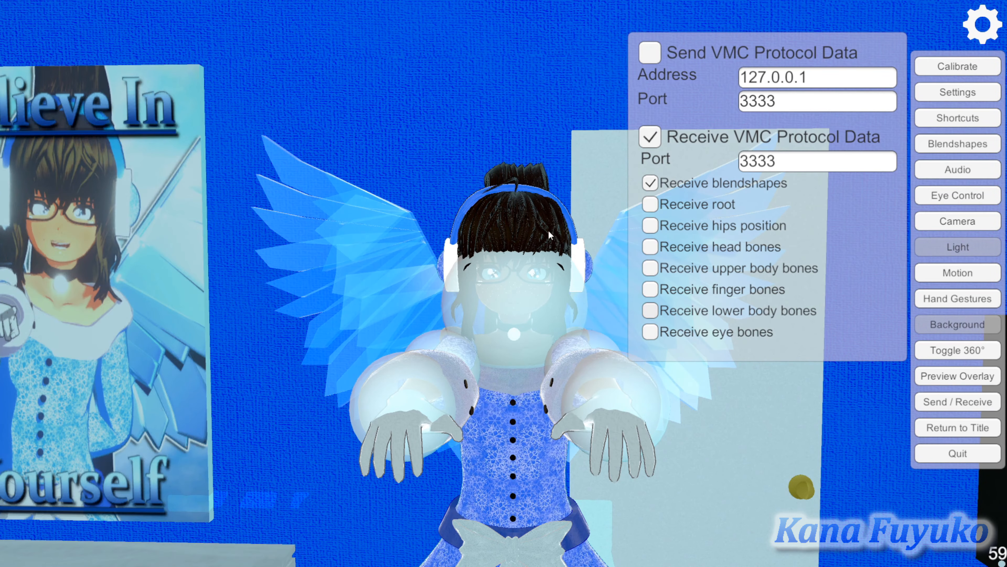
Examine the avatar's face and upper body up close and from different angles in the room
{"action": "mouse_move", "coordinate": [502, 292]}
{"action": "right_mouse_down"}
{"action": "mouse_move", "coordinate": [498, 258]}
{"action": "mouse_move", "coordinate": [500, 286]}
{"action": "right_mouse_up"}
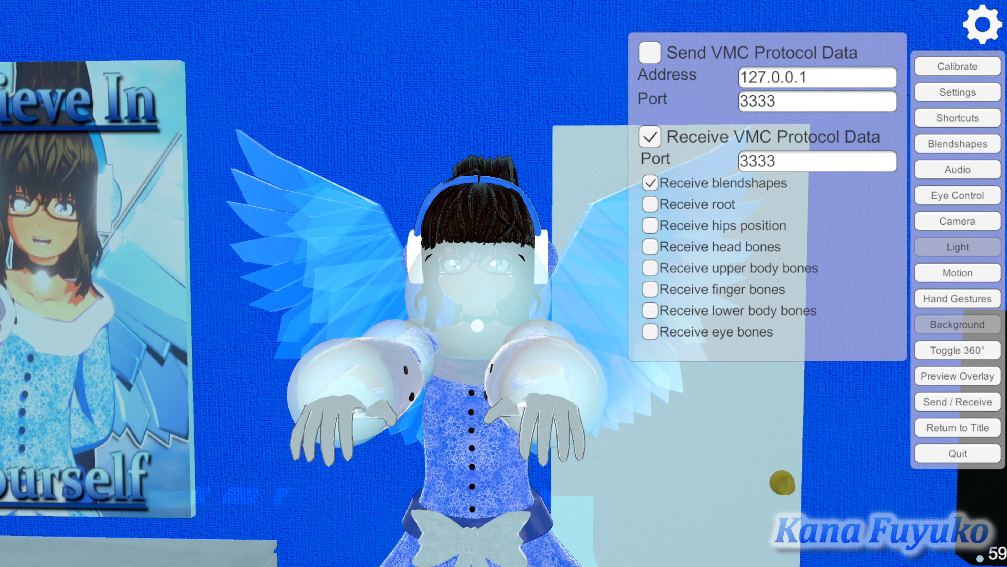
{"action": "scroll", "coordinate": [502, 292], "scroll_direction": "up", "scroll_amount": 6}
{"action": "scroll", "coordinate": [502, 292], "scroll_direction": "up", "scroll_amount": 8}
{"action": "middle_click_drag", "start_coordinate": [502, 292], "coordinate": [401, 76]}
{"action": "scroll", "coordinate": [575, 167], "scroll_direction": "down", "scroll_amount": 4}
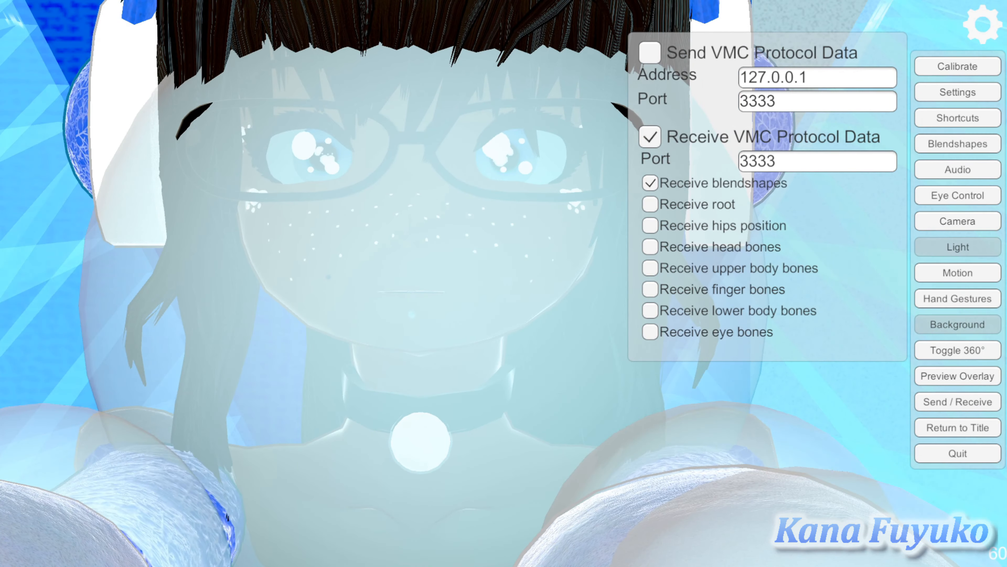
{"action": "scroll", "coordinate": [515, 286], "scroll_direction": "down", "scroll_amount": 5}
{"action": "middle_click_drag", "start_coordinate": [415, 203], "coordinate": [515, 286]}
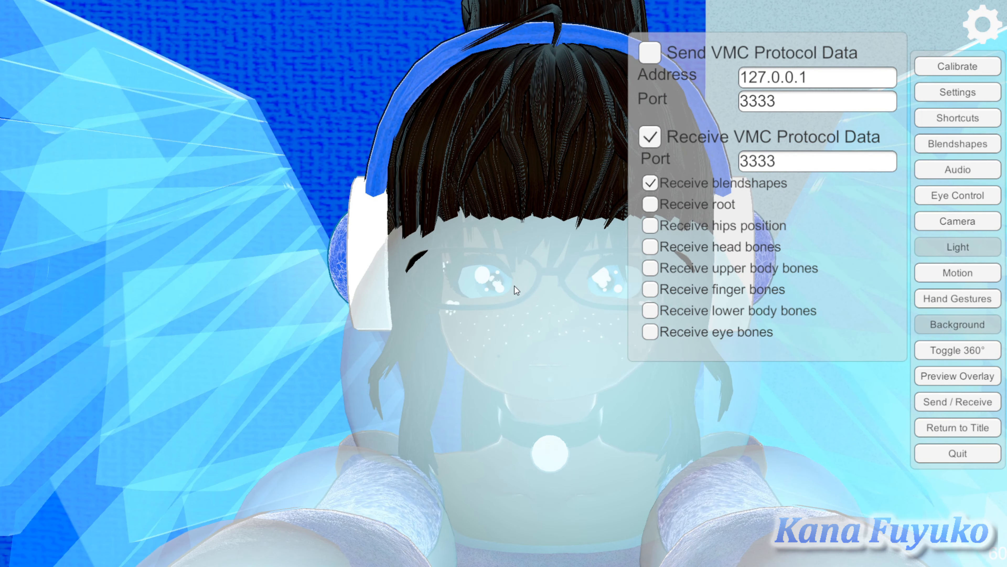
{"action": "scroll", "coordinate": [515, 286], "scroll_direction": "down", "scroll_amount": 3}
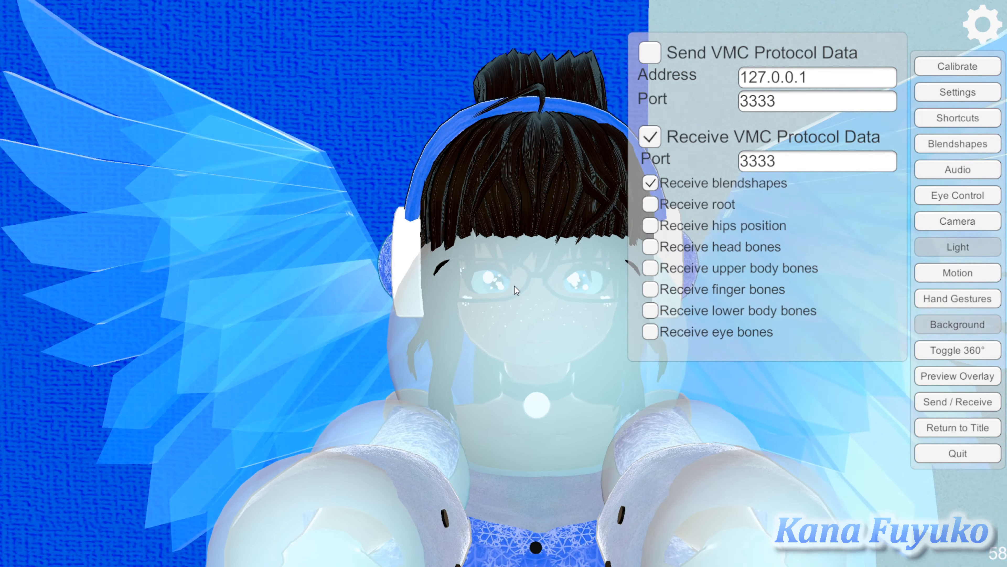
{"action": "scroll", "coordinate": [508, 283], "scroll_direction": "down", "scroll_amount": 3}
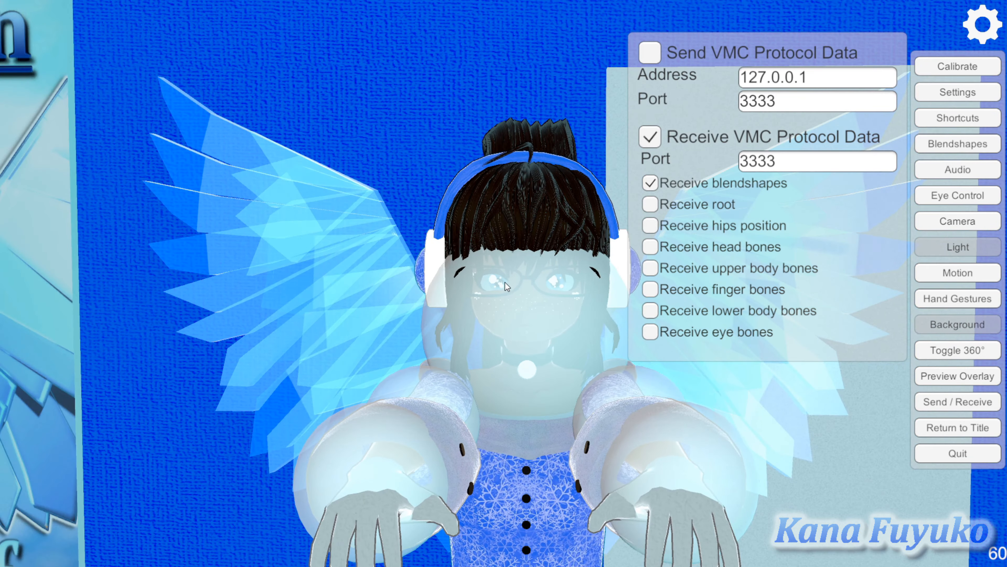
{"action": "mouse_move", "coordinate": [505, 286]}
{"action": "middle_mouse_down"}
{"action": "mouse_move", "coordinate": [398, 258]}
{"action": "mouse_move", "coordinate": [500, 278]}
{"action": "middle_mouse_up"}
{"action": "scroll", "coordinate": [500, 278], "scroll_direction": "down", "scroll_amount": 2}
{"action": "scroll", "coordinate": [500, 278], "scroll_direction": "up", "scroll_amount": 2}
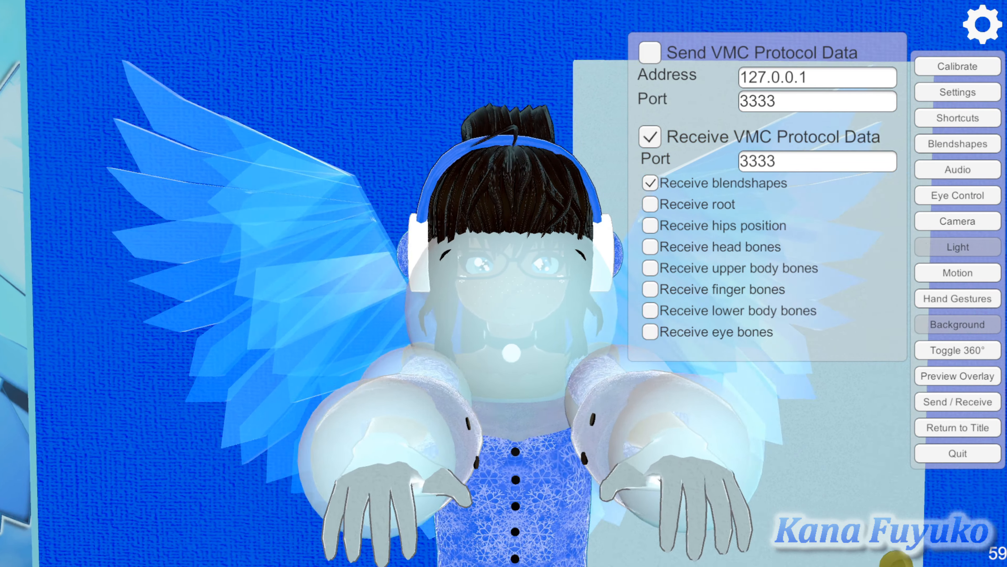
{"action": "scroll", "coordinate": [500, 278], "scroll_direction": "down", "scroll_amount": 1}
{"action": "mouse_move", "coordinate": [499, 278]}
{"action": "right_mouse_down"}
{"action": "mouse_move", "coordinate": [341, 278]}
{"action": "mouse_move", "coordinate": [500, 278]}
{"action": "right_mouse_up"}
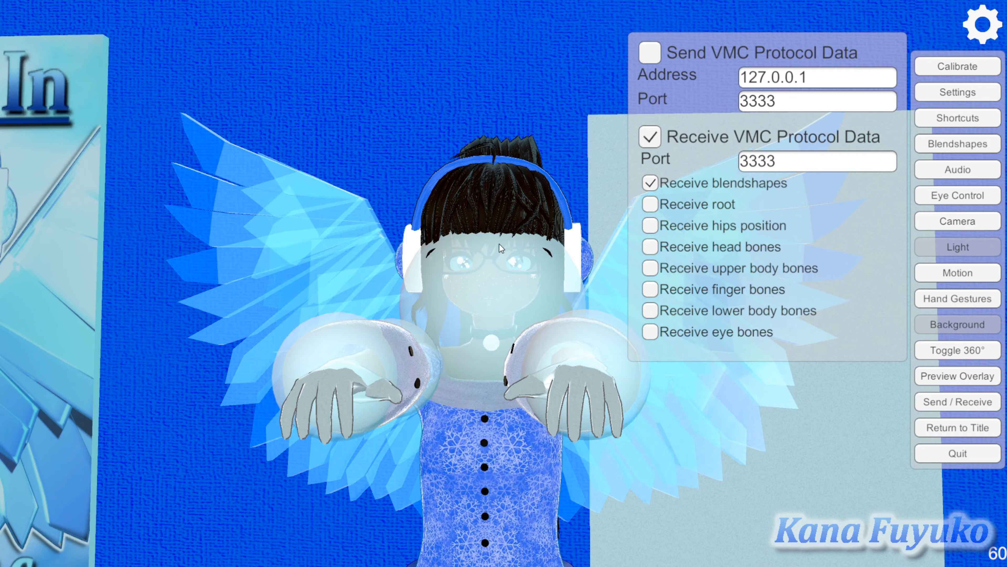
{"action": "middle_click_drag", "start_coordinate": [745, 202], "coordinate": [792, 166]}
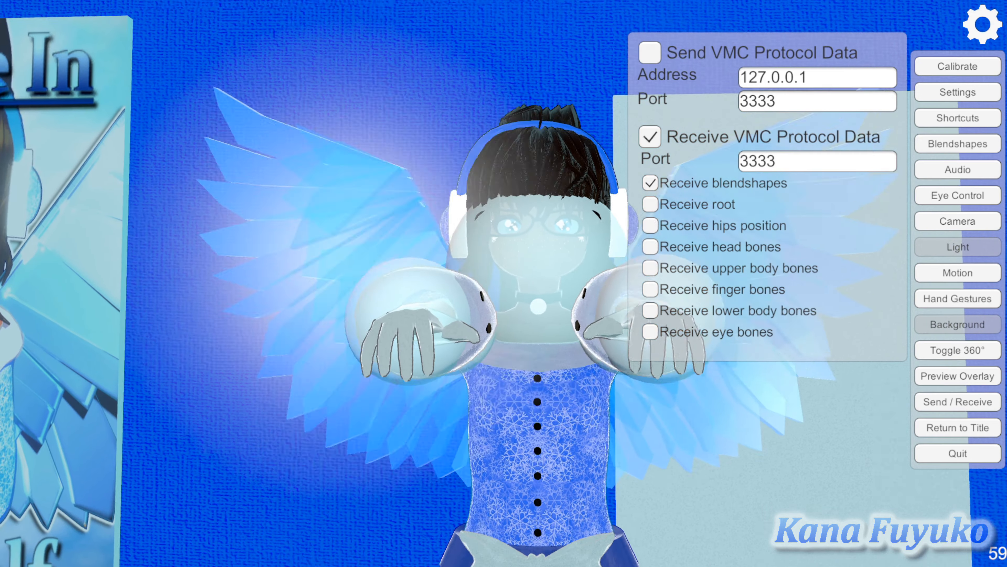
{"action": "middle_click_drag", "start_coordinate": [551, 199], "coordinate": [519, 252]}
{"action": "right_click_drag", "start_coordinate": [519, 252], "coordinate": [591, 254]}
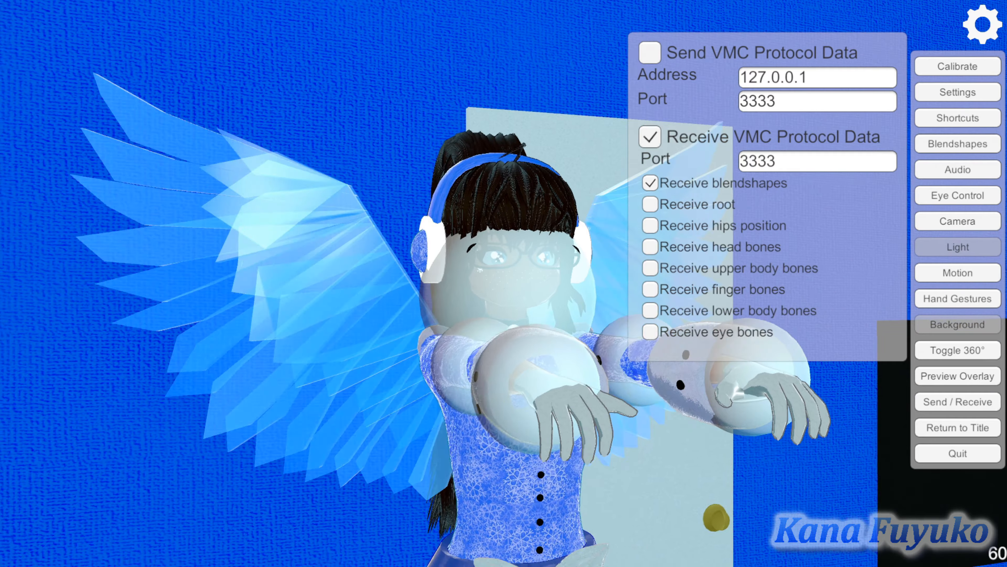
{"action": "scroll", "coordinate": [591, 254], "scroll_direction": "up", "scroll_amount": 3}
{"action": "middle_click_drag", "start_coordinate": [591, 254], "coordinate": [512, 254]}
{"action": "right_click_drag", "start_coordinate": [482, 304], "coordinate": [452, 296]}
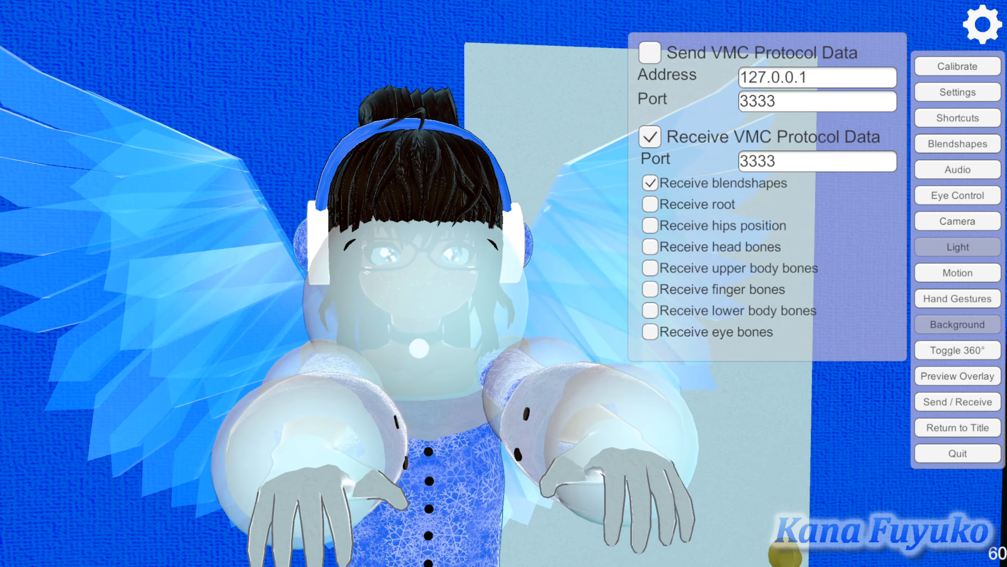
{"action": "scroll", "coordinate": [452, 296], "scroll_direction": "up", "scroll_amount": 2}
{"action": "middle_click_drag", "start_coordinate": [452, 296], "coordinate": [535, 262]}
{"action": "left_click_drag", "start_coordinate": [428, 318], "coordinate": [345, 337], "text": "alt"}
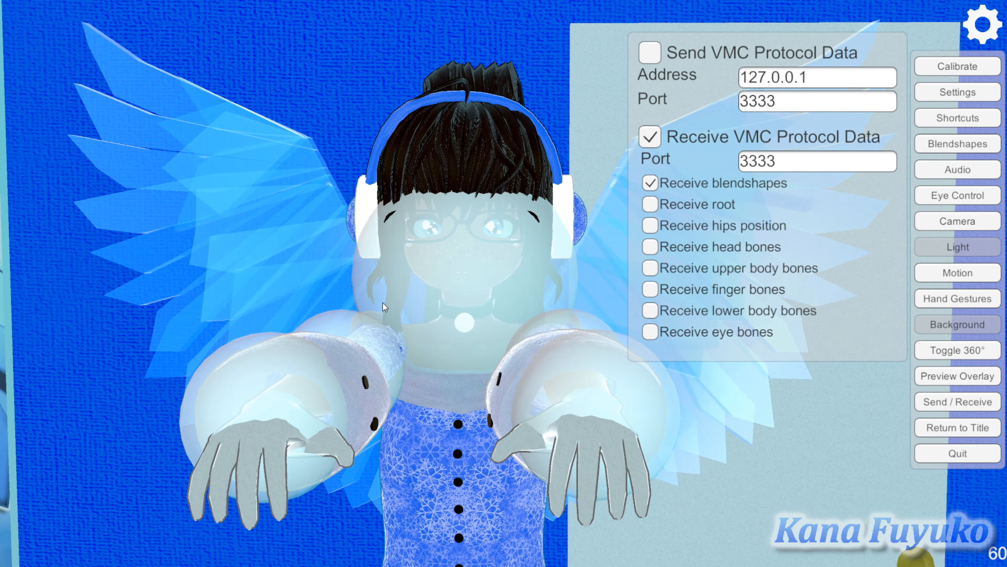
{"action": "mouse_move", "coordinate": [353, 287]}
{"action": "left_mouse_down", "text": "alt"}
{"action": "mouse_move", "coordinate": [396, 270]}
{"action": "mouse_move", "coordinate": [353, 294]}
{"action": "left_mouse_up", "text": "alt"}
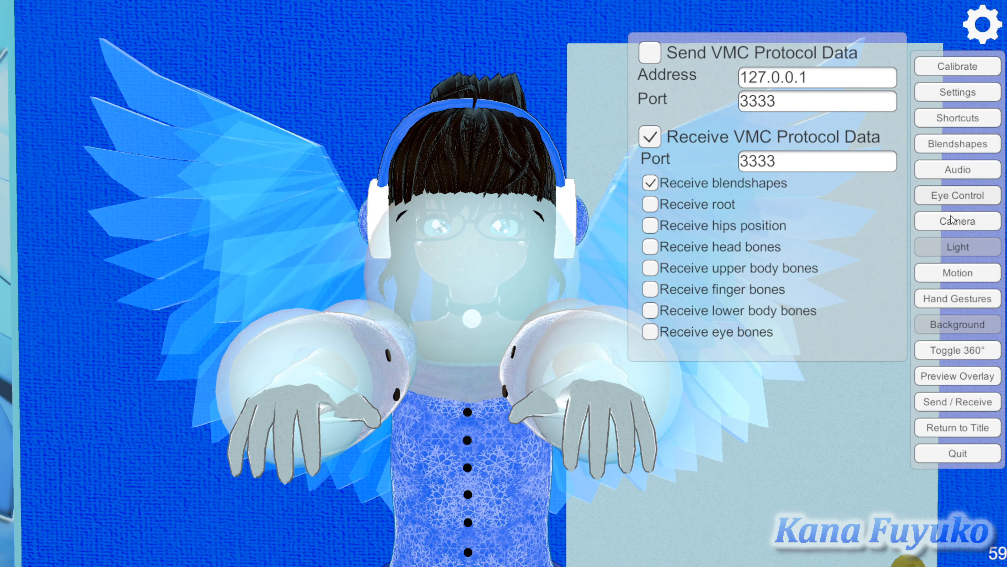
Close the send and receive settings and check the tracker assignment, calibration and window size settings
{"action": "left_click", "coordinate": [953, 98]}
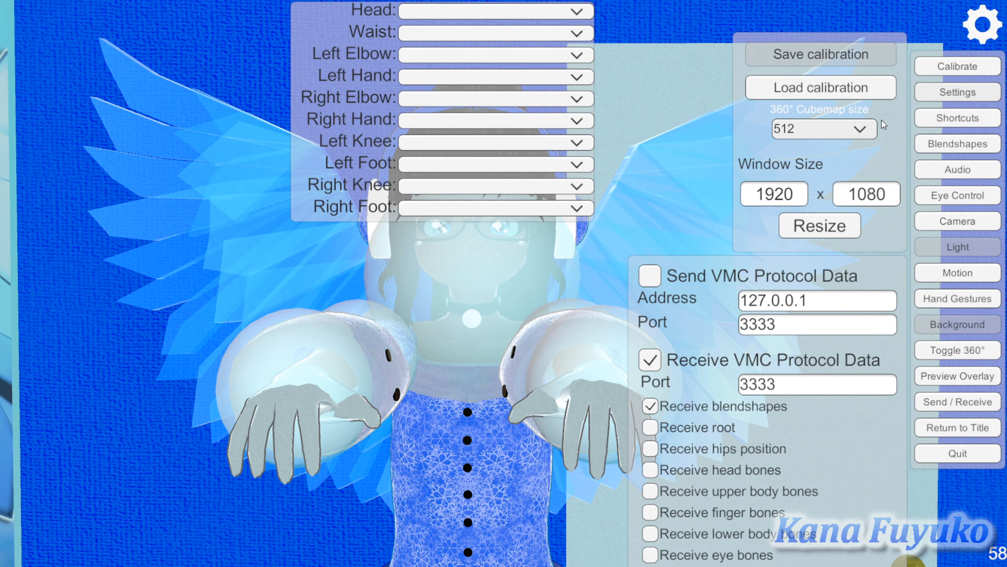
{"action": "left_click", "coordinate": [964, 398]}
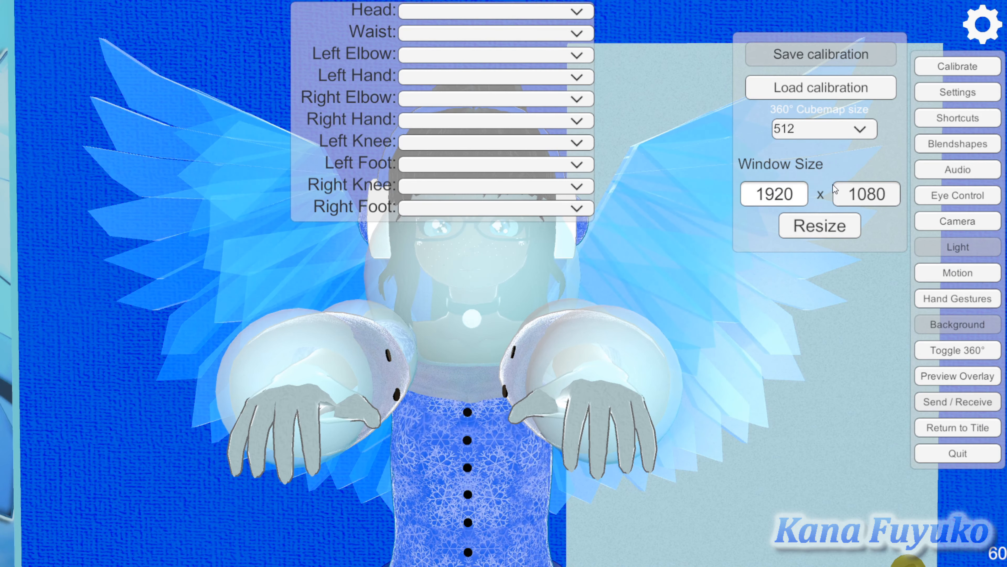
{"action": "left_click", "coordinate": [782, 193]}
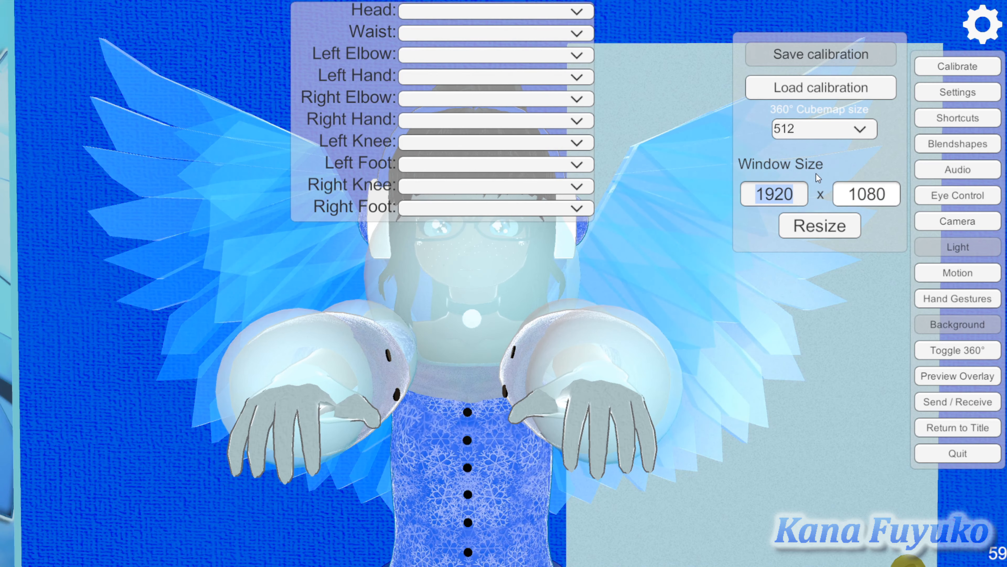
{"action": "left_click", "coordinate": [970, 89]}
Review the shortcuts list and try the Toggle option on the Blink, Joy, Angry and >< expressions
{"action": "left_click", "coordinate": [958, 118]}
{"action": "scroll", "coordinate": [532, 240], "scroll_direction": "down", "scroll_amount": 1}
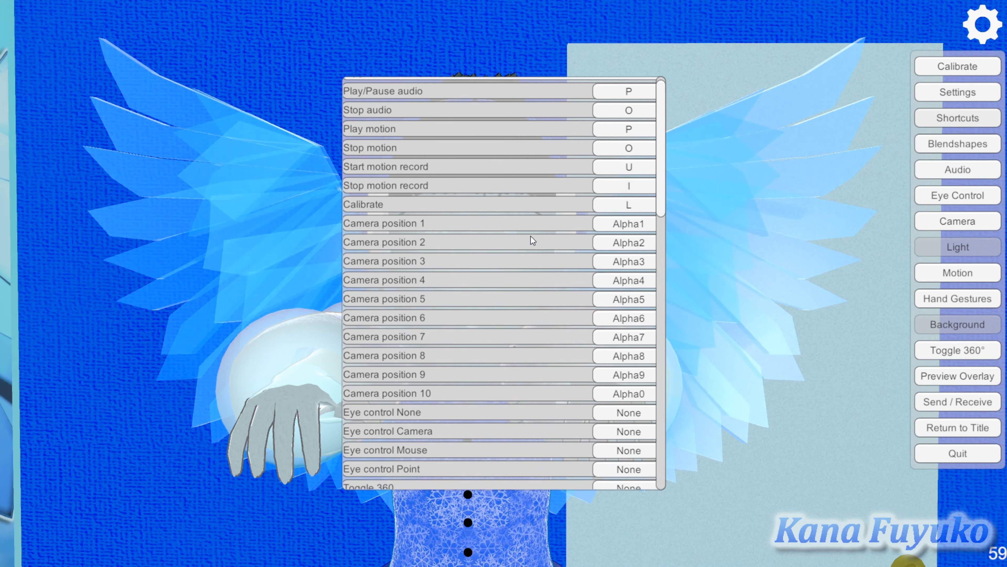
{"action": "scroll", "coordinate": [532, 241], "scroll_direction": "down", "scroll_amount": 10}
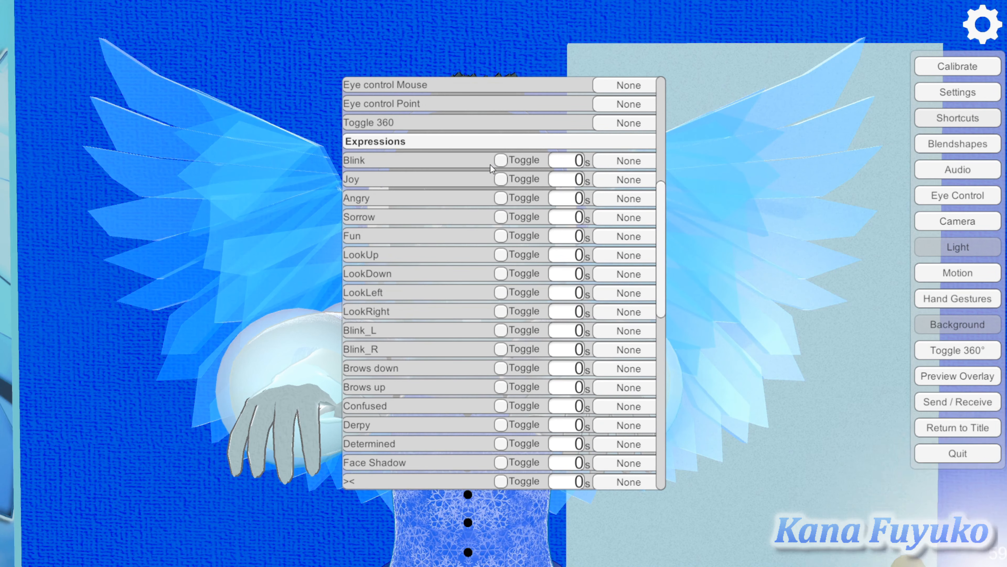
{"action": "left_click", "coordinate": [500, 160]}
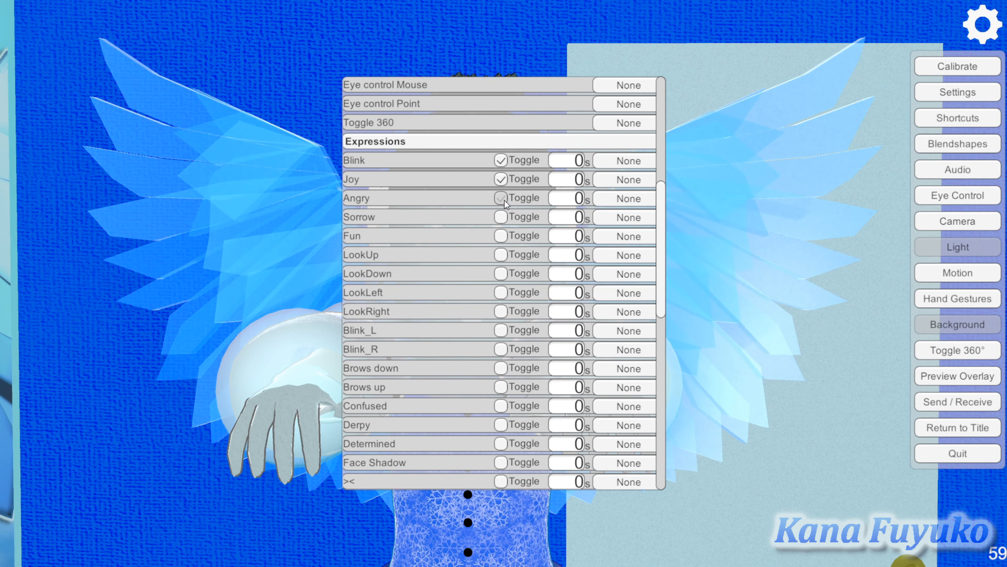
{"action": "left_click", "coordinate": [501, 199]}
{"action": "left_click", "coordinate": [501, 179]}
{"action": "left_click", "coordinate": [501, 162]}
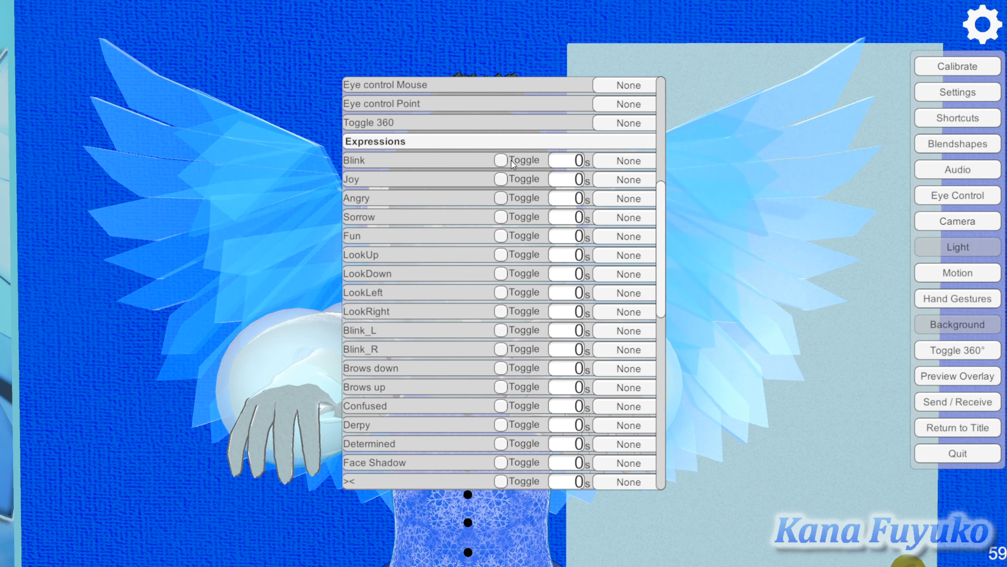
{"action": "scroll", "coordinate": [521, 226], "scroll_direction": "down", "scroll_amount": 6}
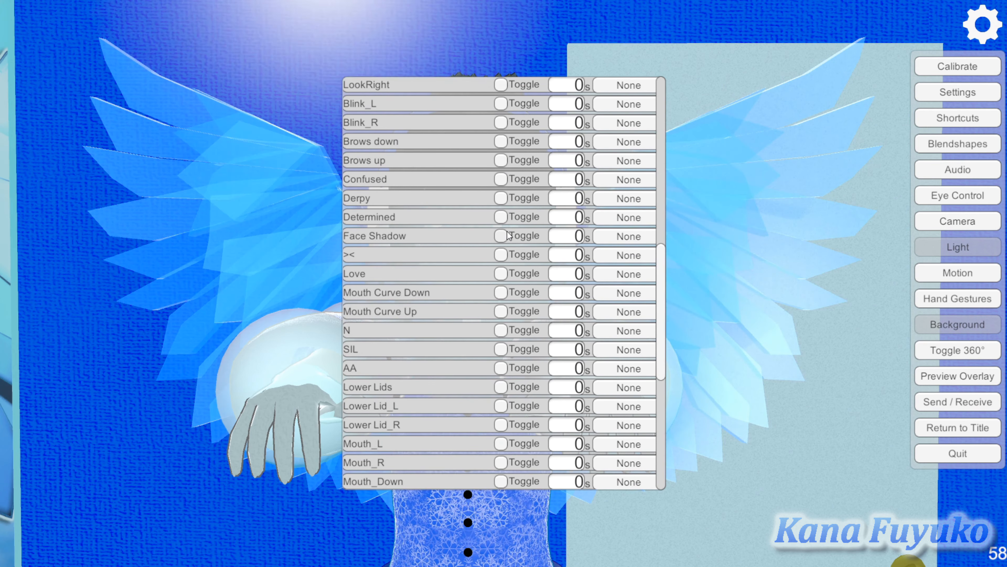
{"action": "left_click", "coordinate": [501, 254]}
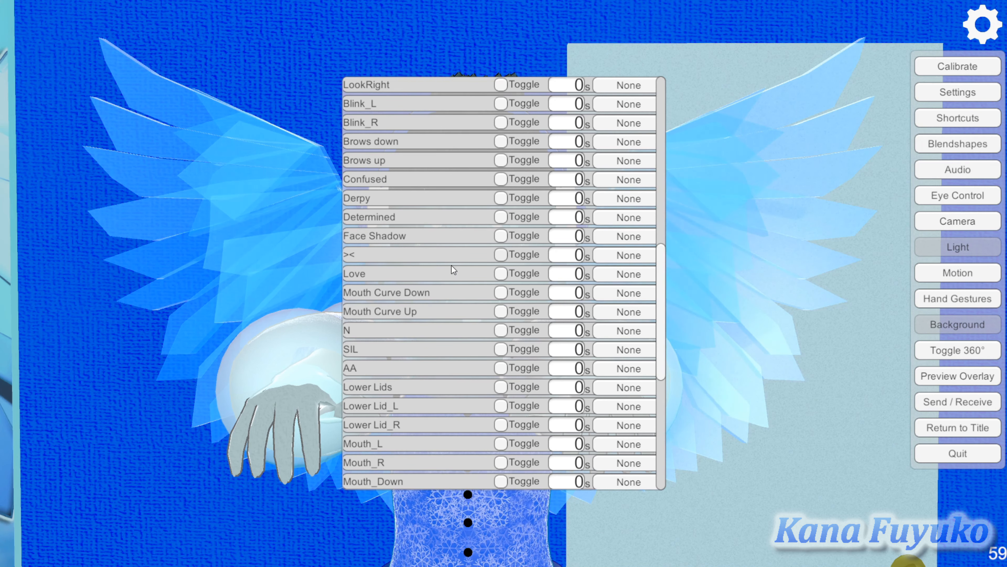
Try the Toggle option on the Determined expression, switching it on and back off
{"action": "left_click", "coordinate": [501, 217]}
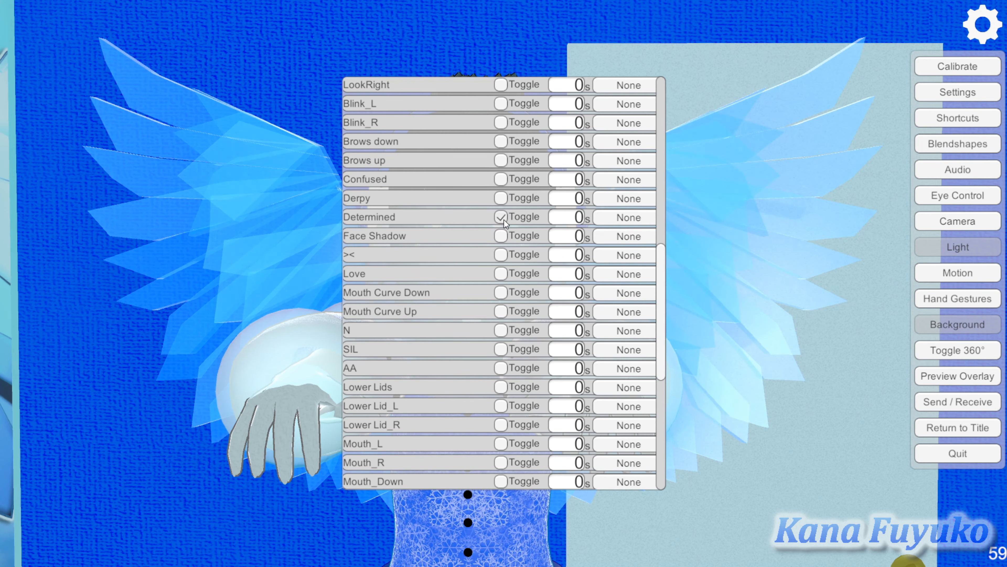
{"action": "left_click", "coordinate": [504, 220]}
Check the blendshape sliders and the audio settings, and close the shortcuts list
{"action": "left_click", "coordinate": [947, 151]}
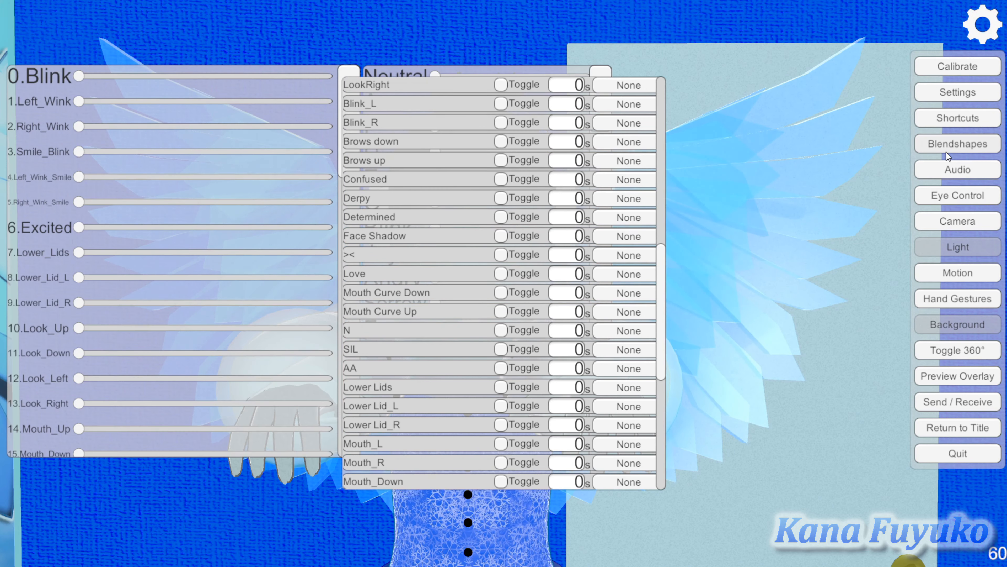
{"action": "left_click", "coordinate": [947, 152]}
{"action": "left_click", "coordinate": [975, 119]}
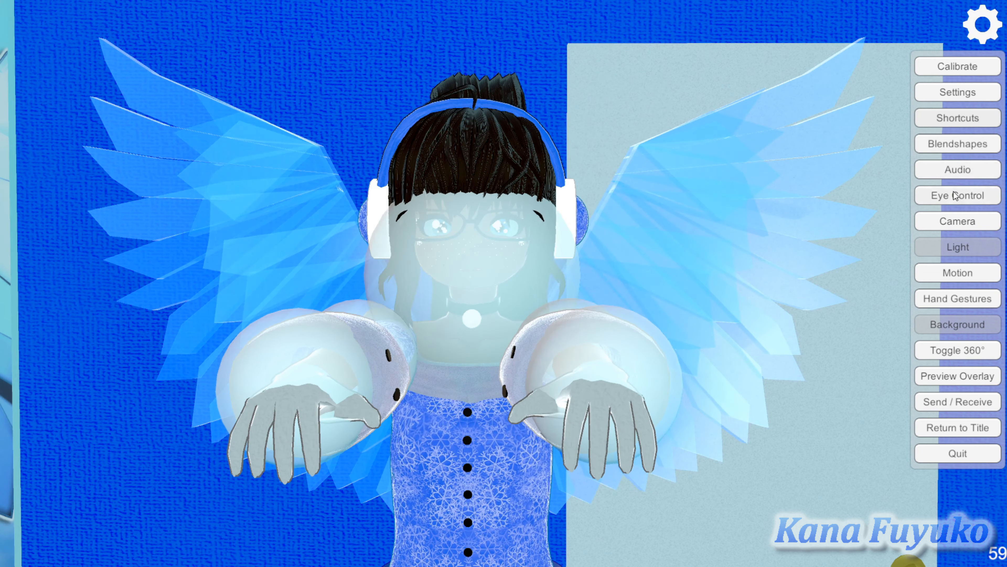
{"action": "left_click", "coordinate": [955, 173]}
{"action": "left_click", "coordinate": [955, 172]}
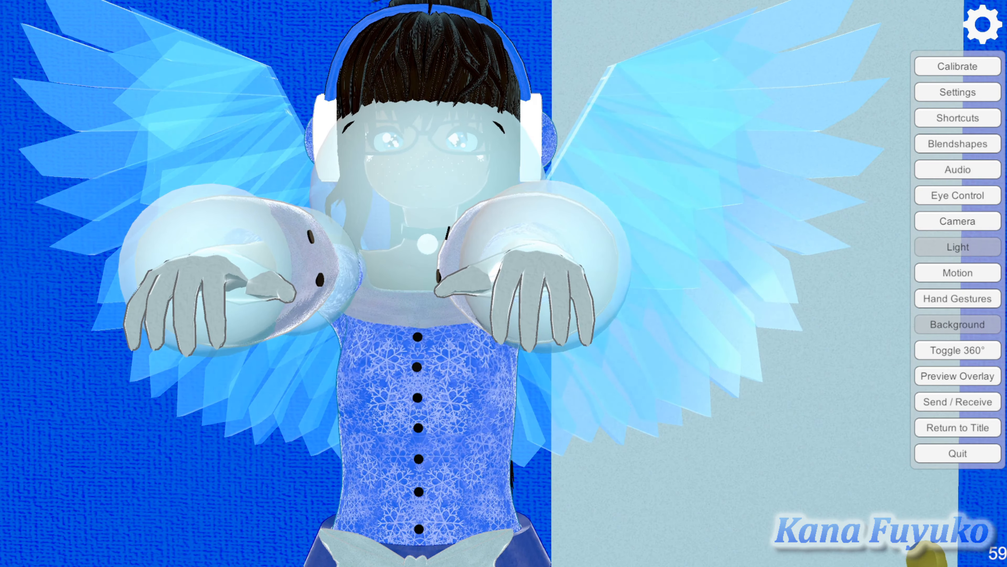
Examine the avatar from the side and look around the room, including the bed, door, television and sofa areas
{"action": "left_click_drag", "start_coordinate": [651, 433], "coordinate": [520, 431]}
{"action": "scroll", "coordinate": [520, 431], "scroll_direction": "down", "scroll_amount": 4}
{"action": "right_click_drag", "start_coordinate": [520, 432], "coordinate": [409, 493]}
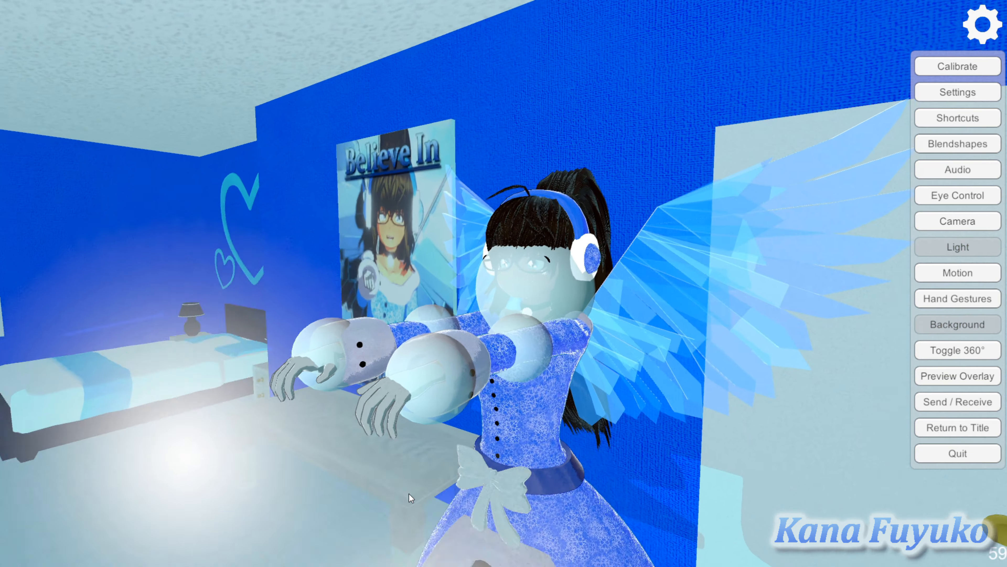
{"action": "mouse_move", "coordinate": [409, 494]}
{"action": "middle_mouse_down"}
{"action": "mouse_move", "coordinate": [353, 494]}
{"action": "mouse_move", "coordinate": [415, 499]}
{"action": "middle_mouse_up"}
{"action": "left_click_drag", "start_coordinate": [415, 499], "coordinate": [693, 493]}
{"action": "right_click_drag", "start_coordinate": [693, 492], "coordinate": [639, 544]}
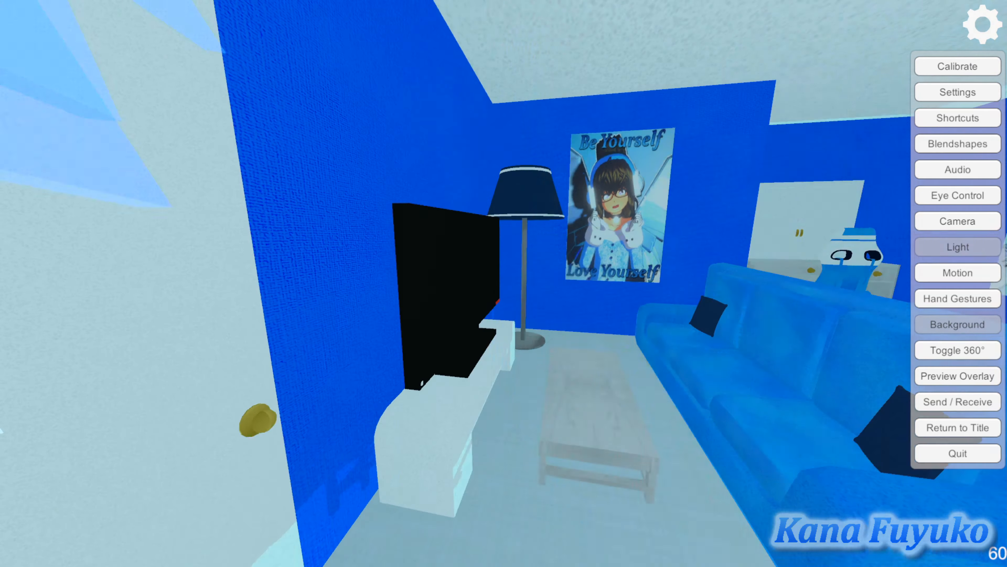
{"action": "middle_click_drag", "start_coordinate": [639, 543], "coordinate": [536, 543]}
{"action": "right_click_drag", "start_coordinate": [536, 544], "coordinate": [555, 520]}
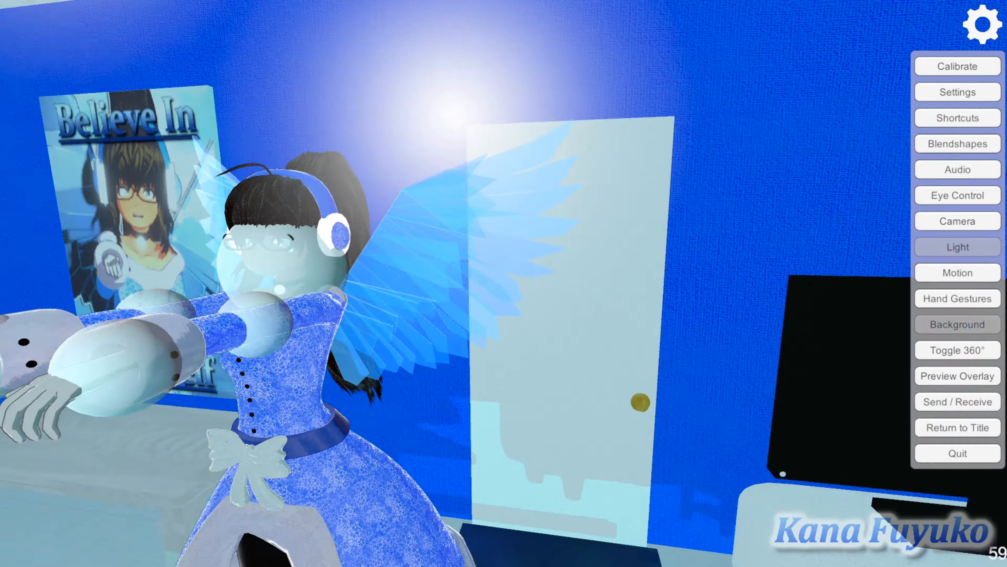